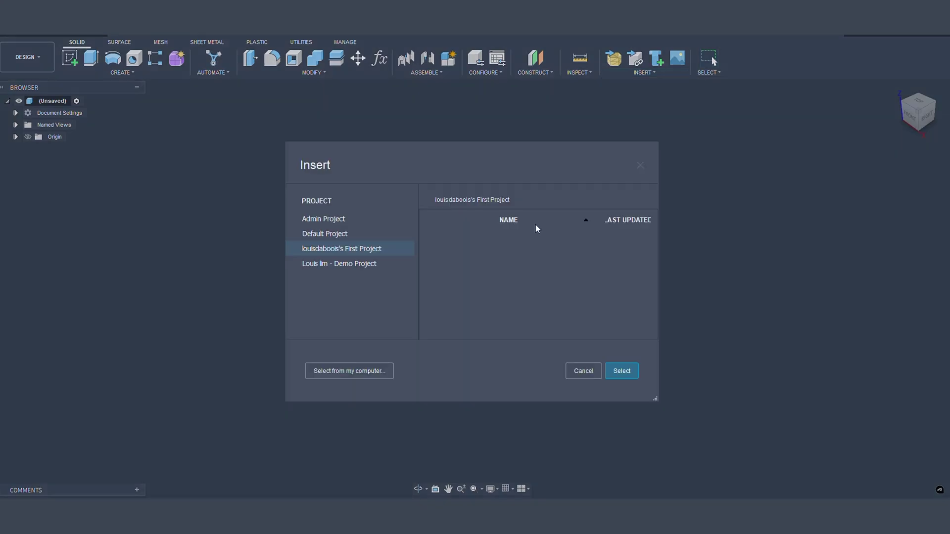
- Insert beat frunk r1.stl as a mesh, then orbit and zoom in on the scan
left_click(334, 371)
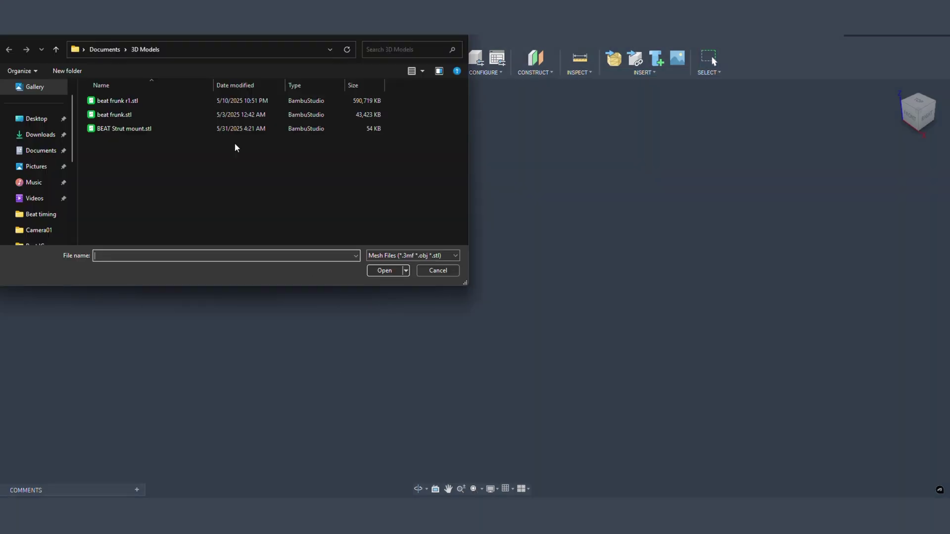
left_click(182, 101)
left_click(376, 272)
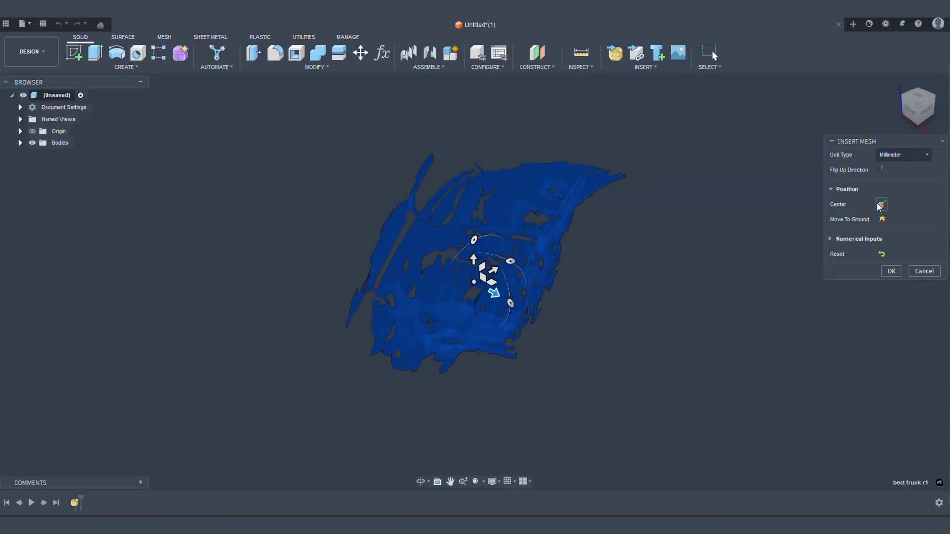
left_click(892, 272)
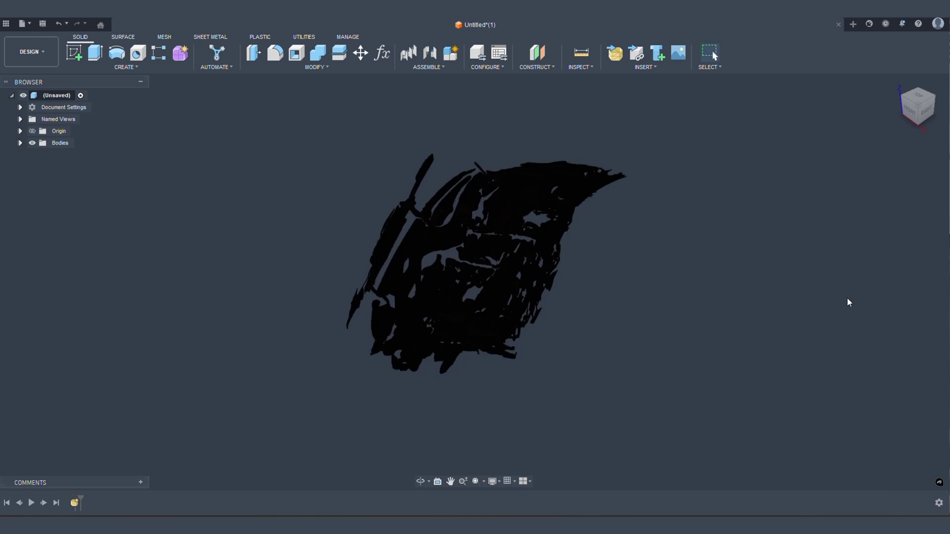
middle_click_drag(847, 303, 634, 315, "shift")
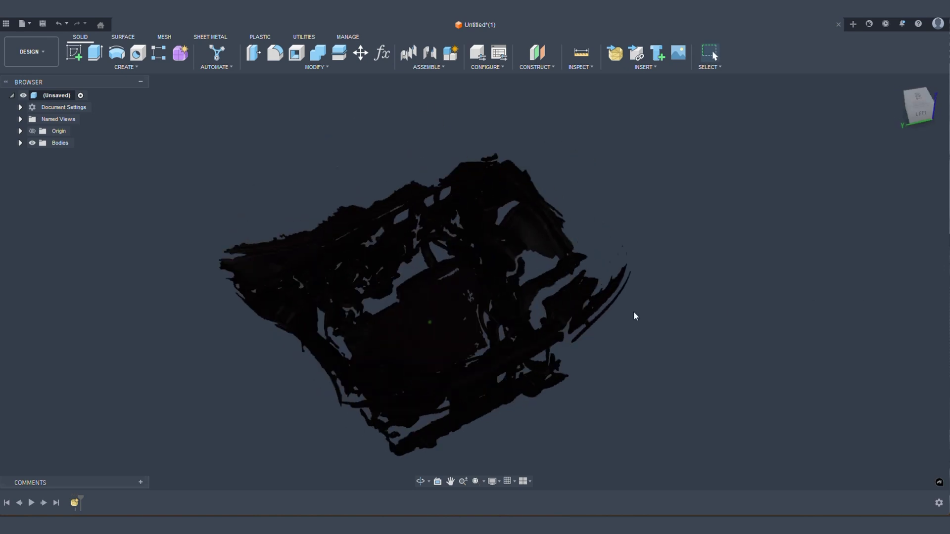
scroll(635, 315, "up", 5)
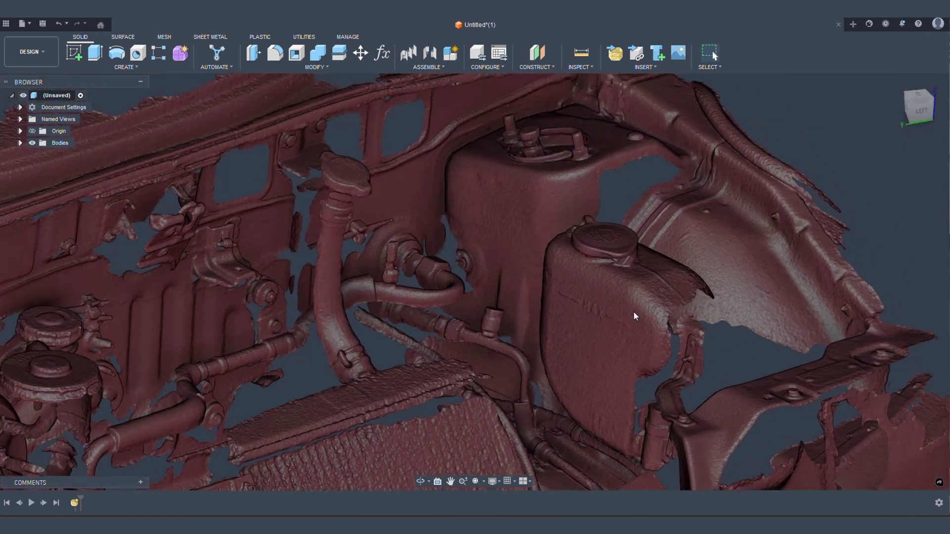
scroll(634, 313, "up", 5)
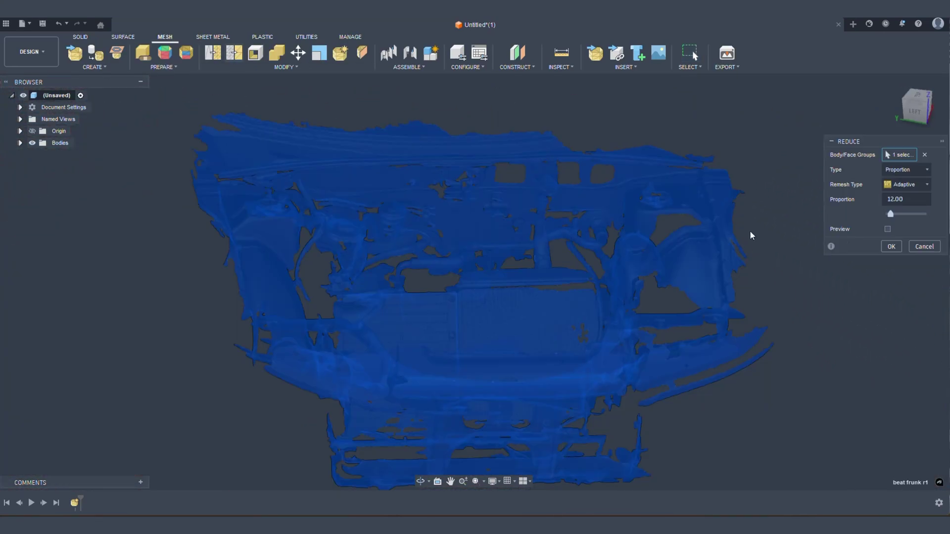
- Apply a Reduce at Proportion 12 to the frunk mesh
left_click(891, 246)
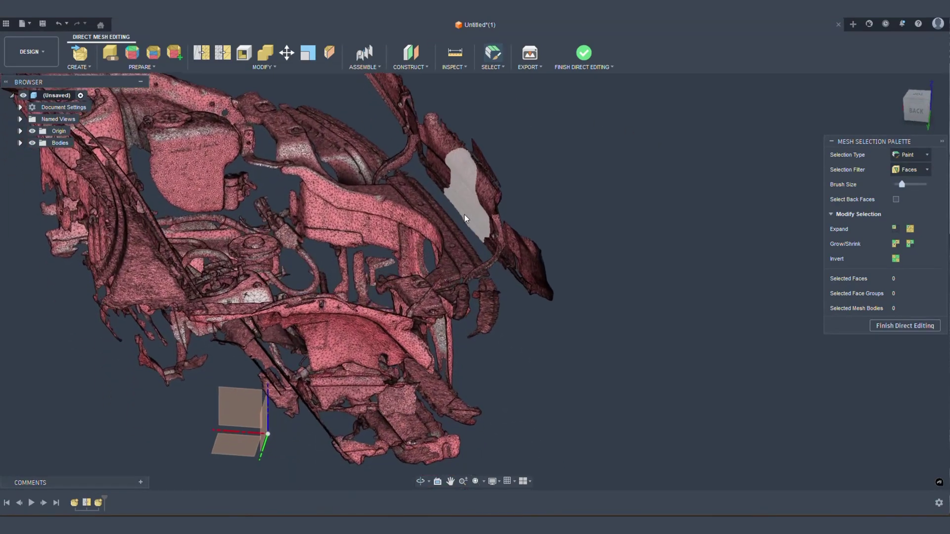
- Mesh Align the scan so its picked flat face matches an origin plane, with preview enabled
left_click(262, 66)
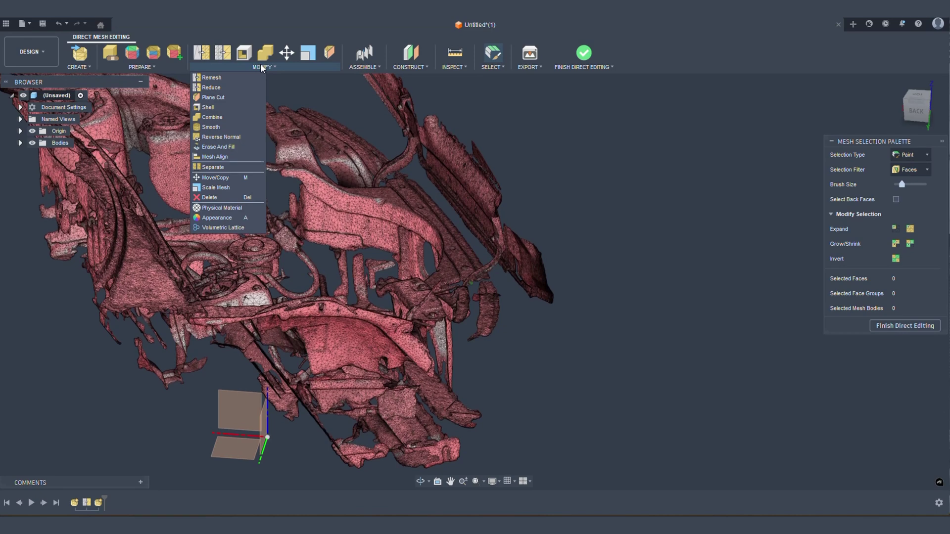
left_click(225, 157)
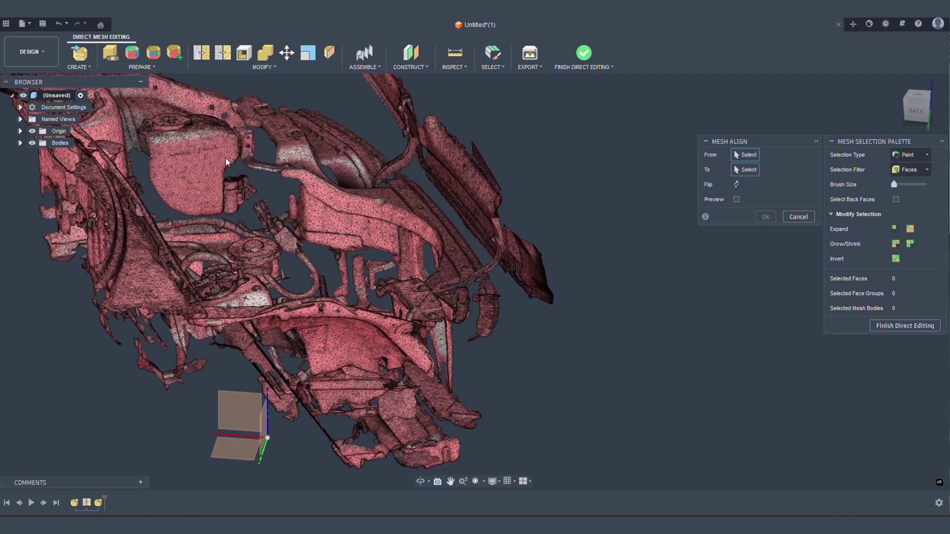
scroll(425, 245, "up", 10)
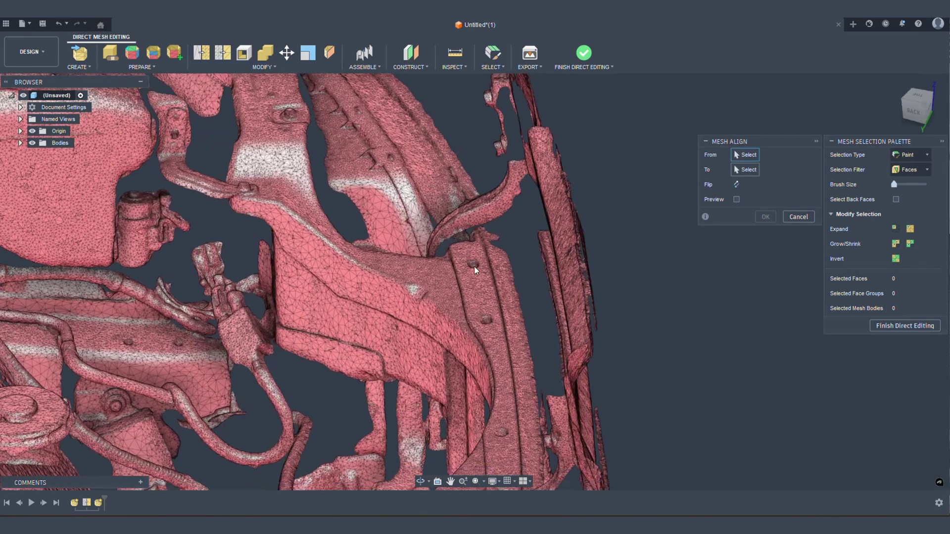
scroll(465, 267, "up", 10)
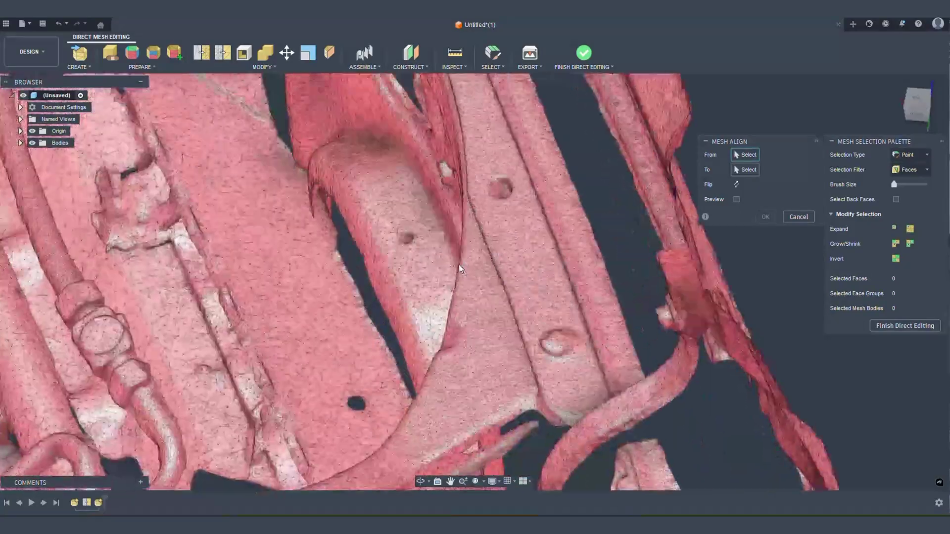
scroll(458, 264, "up", 10)
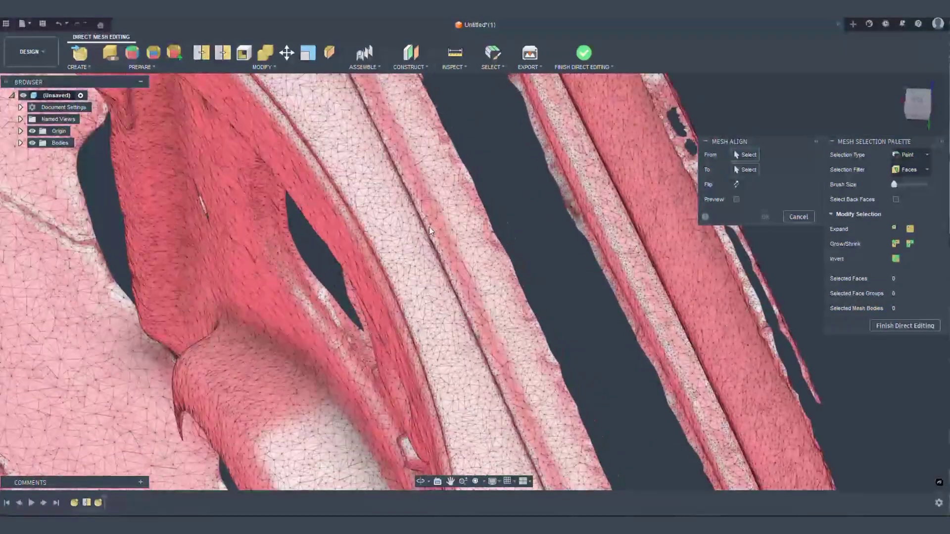
scroll(376, 252, "up", 2)
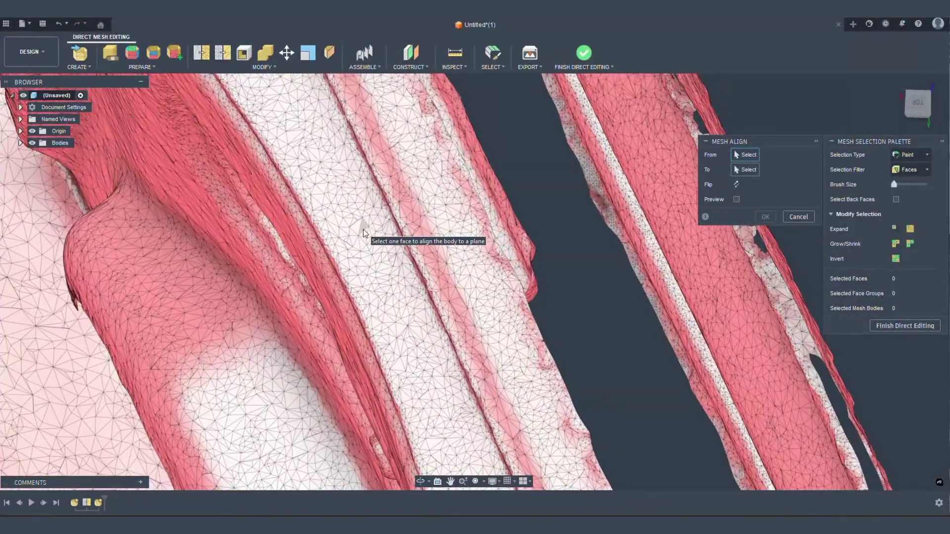
left_click(363, 230)
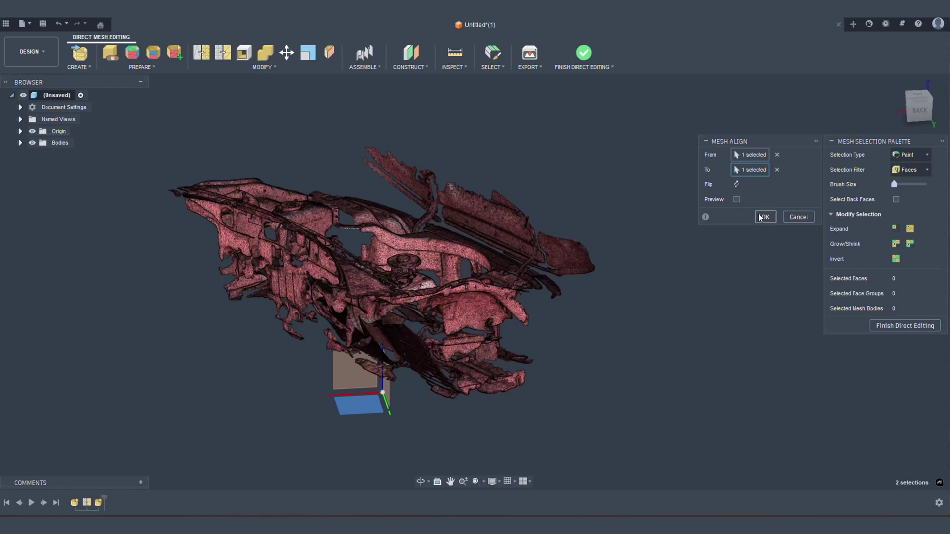
left_click(736, 199)
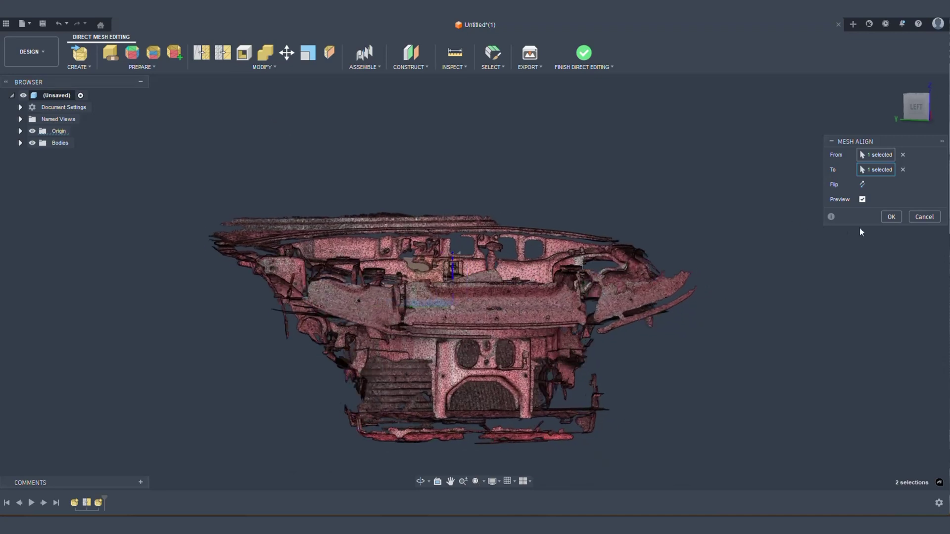
left_click(891, 217)
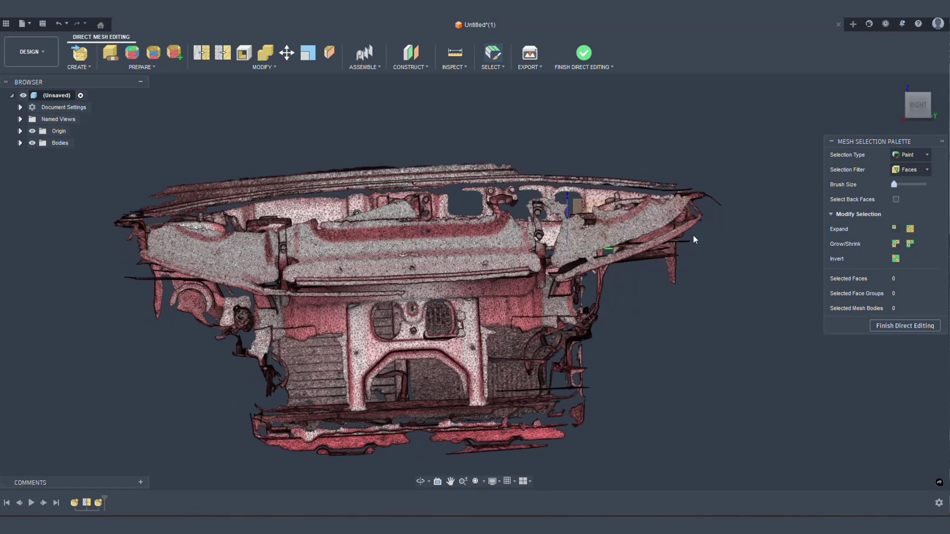
- Select the frunk mesh body for Move/Copy and view it from the right side
left_click(286, 53)
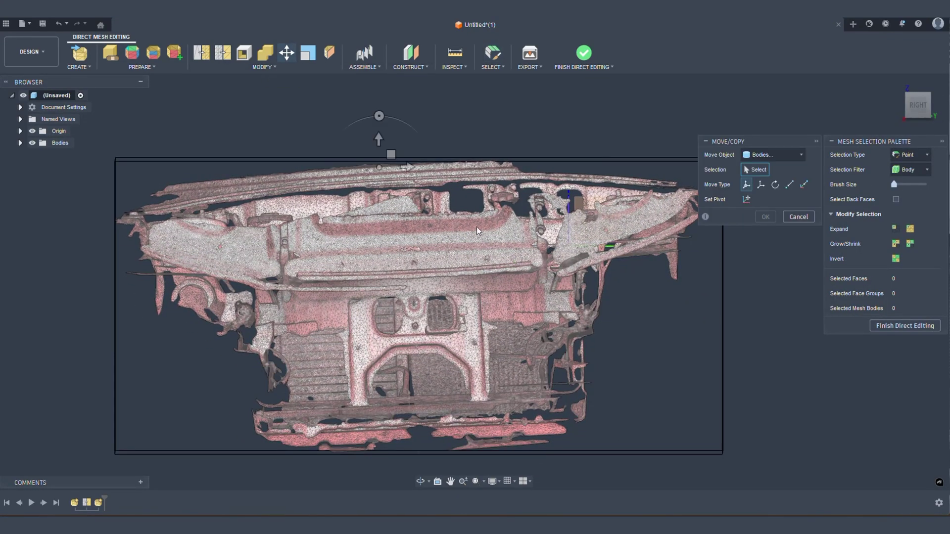
left_click(541, 231)
middle_click_drag(403, 282, 425, 262, "shift")
left_click(775, 184)
left_click(746, 184)
middle_click_drag(382, 214, 299, 301, "shift")
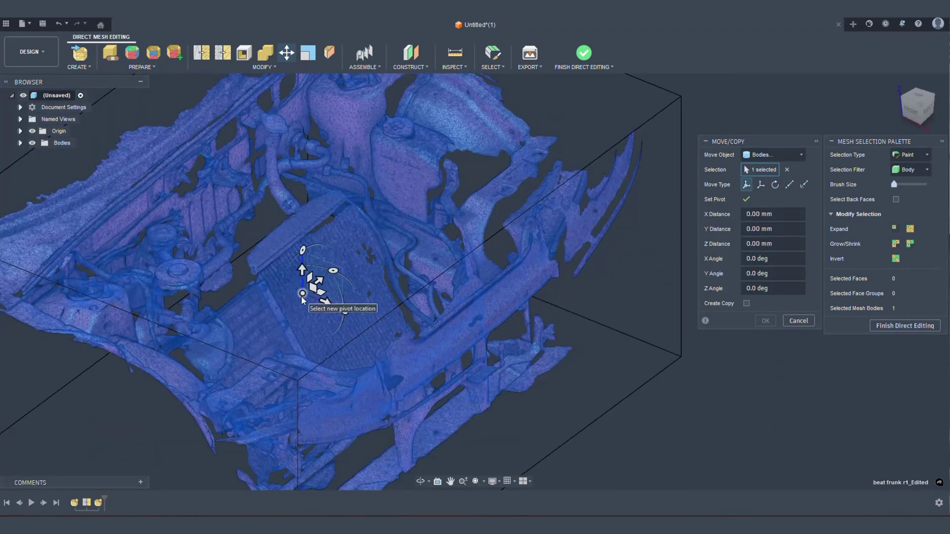
left_click_drag(915, 104, 923, 109)
left_click(921, 106)
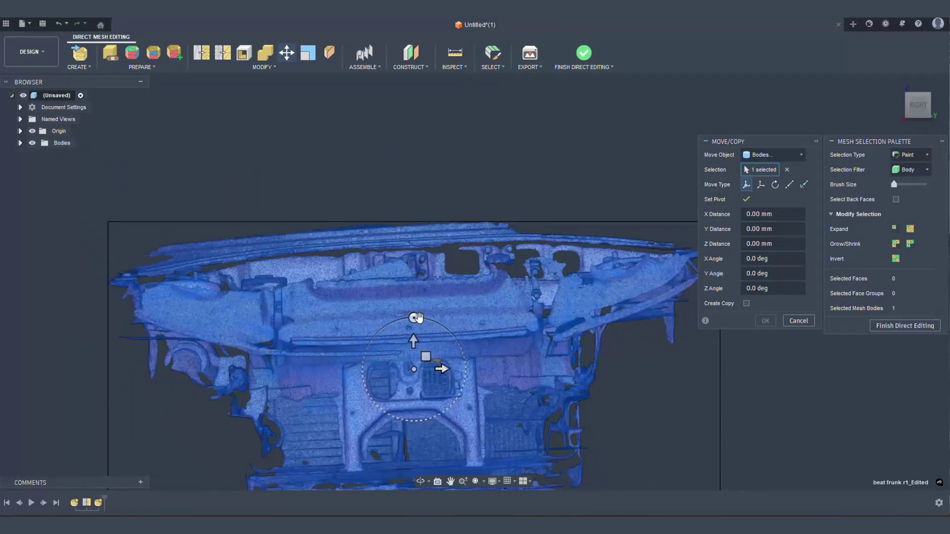
- Rotate the frunk mesh by -3.0 degrees about an axis
left_click(414, 318)
scroll(379, 262, "up", 5)
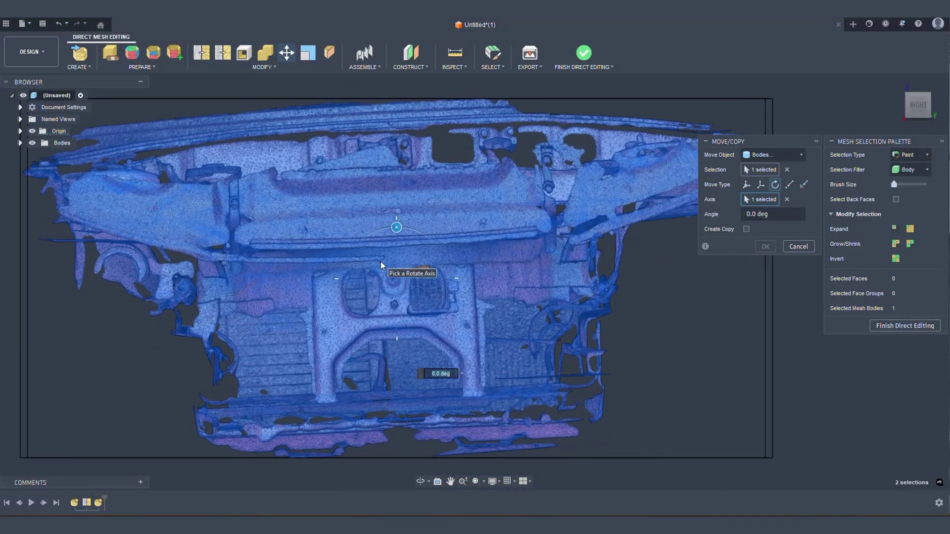
scroll(380, 263, "down", 2)
left_click_drag(393, 220, 391, 217)
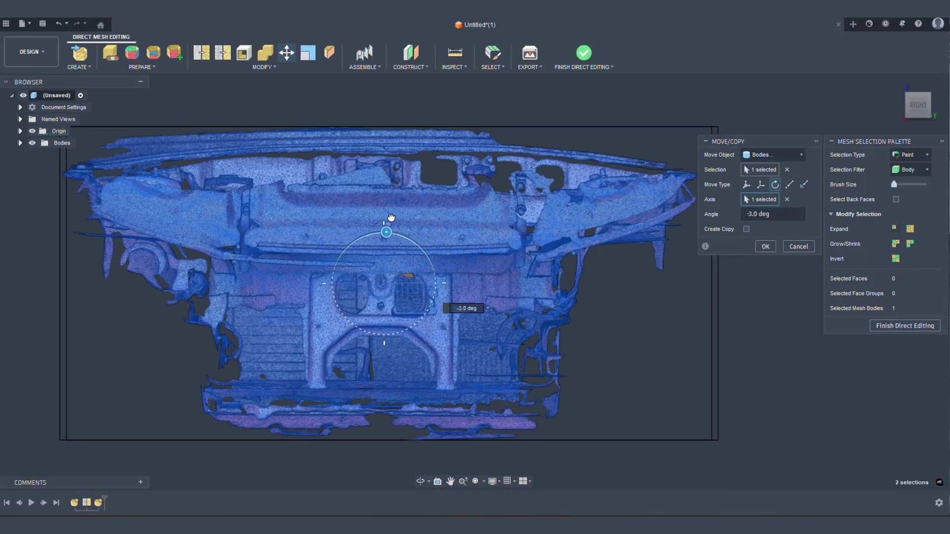
left_click(764, 247)
left_click_drag(904, 109, 908, 112)
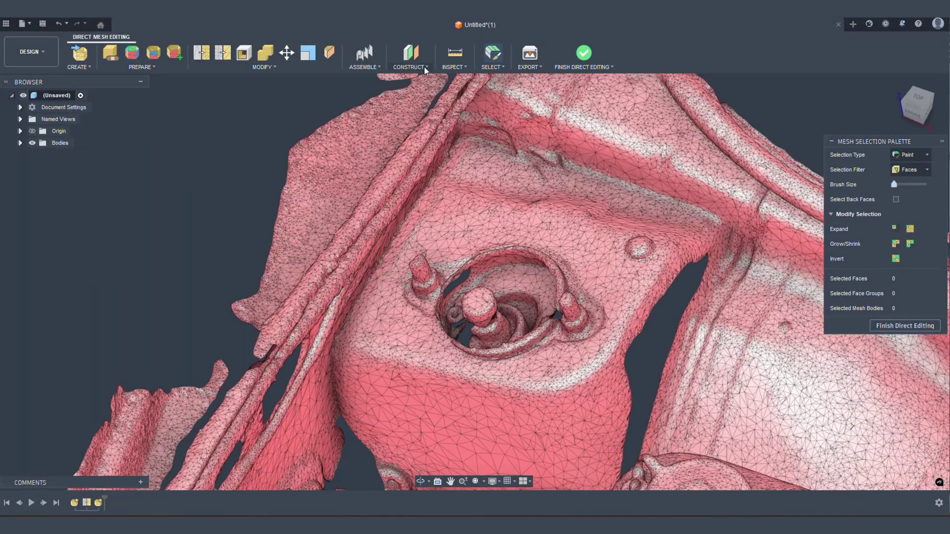
- Construct a plane through three points on the strut tower top
left_click(424, 67)
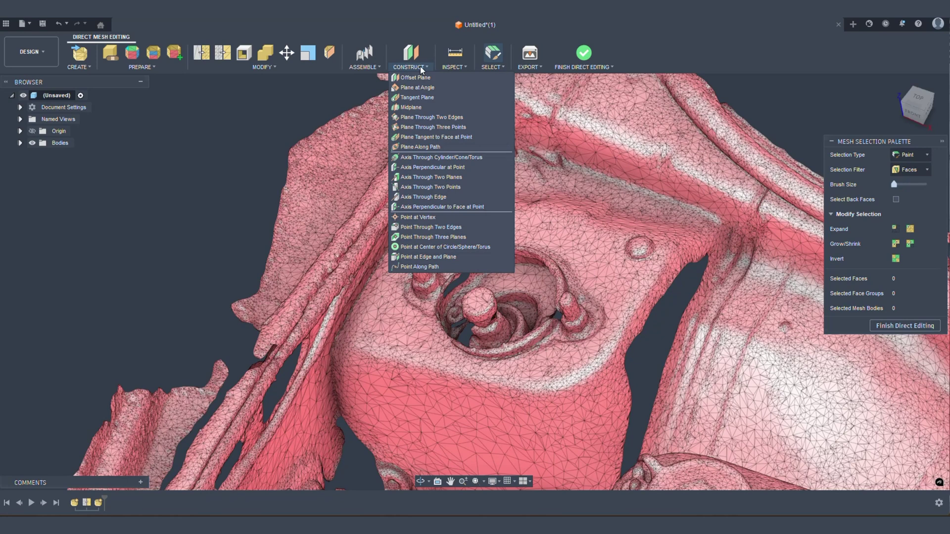
left_click(459, 138)
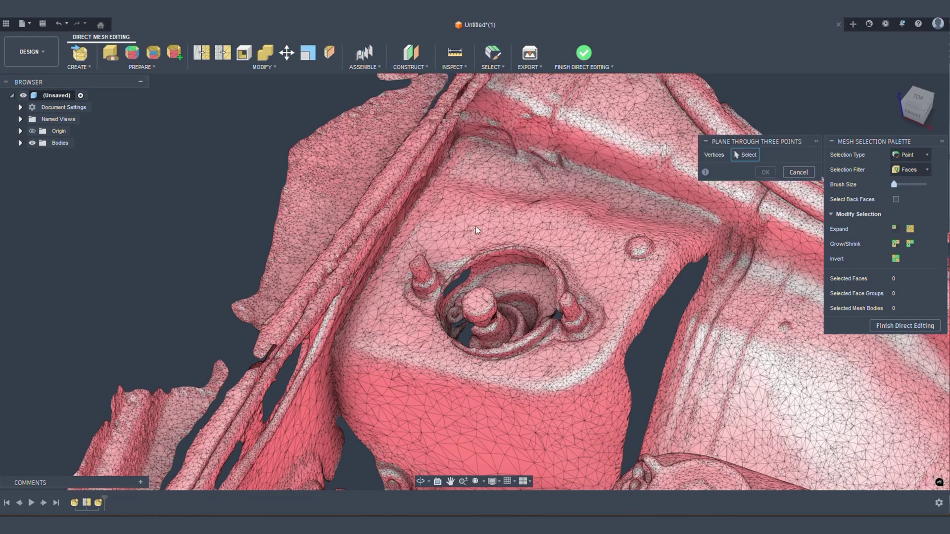
left_click(449, 207)
left_click(383, 328)
left_click(635, 292)
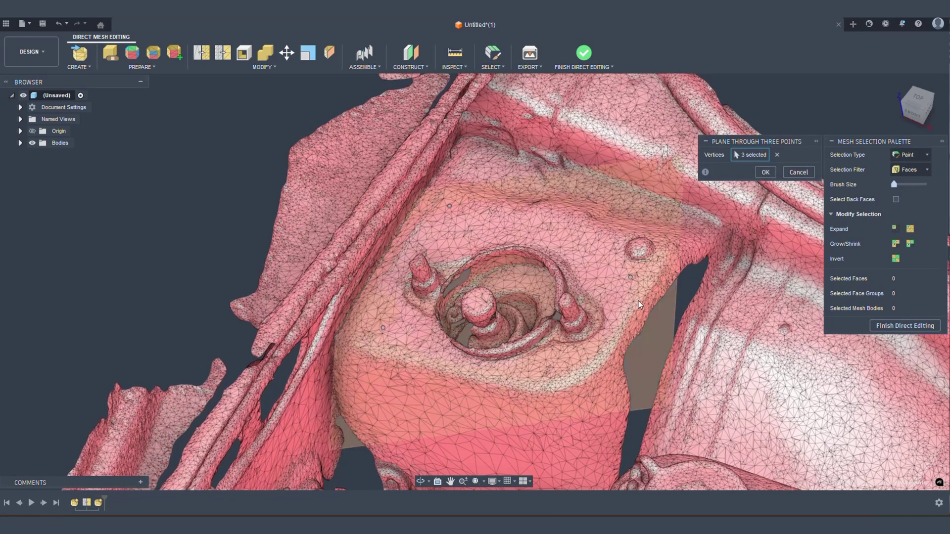
left_click(765, 172)
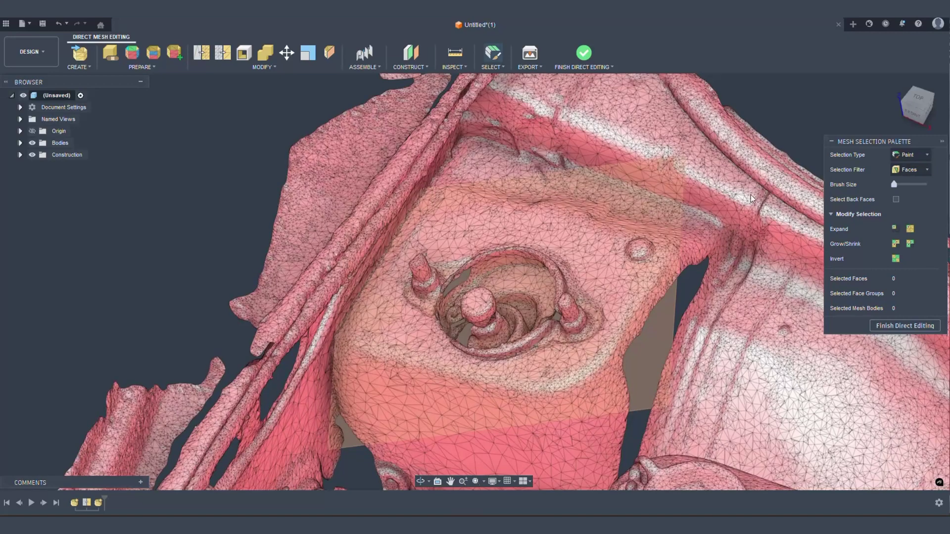
middle_click_drag(751, 198, 588, 55, "shift")
- Finish direct editing and start a mesh section sketch of the frunk mesh on the construction plane
left_click(584, 52)
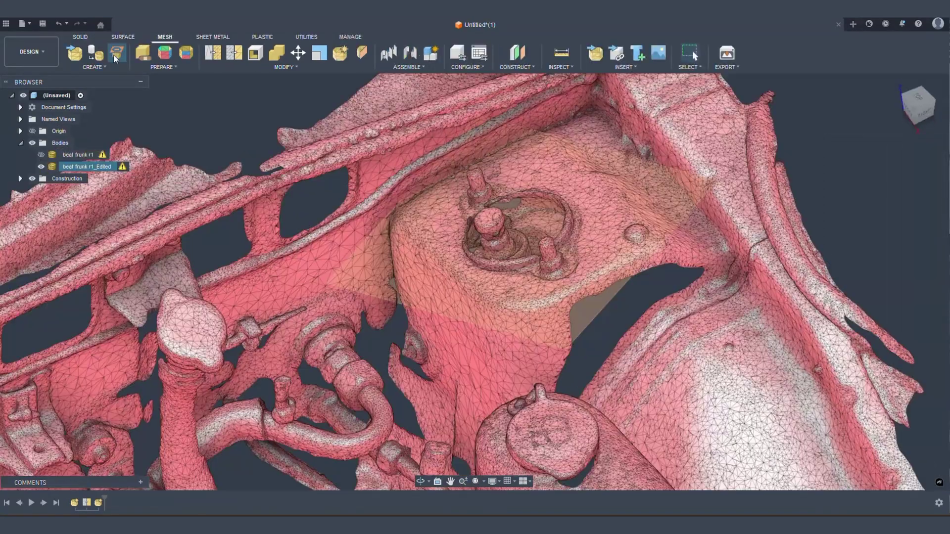
left_click(116, 53)
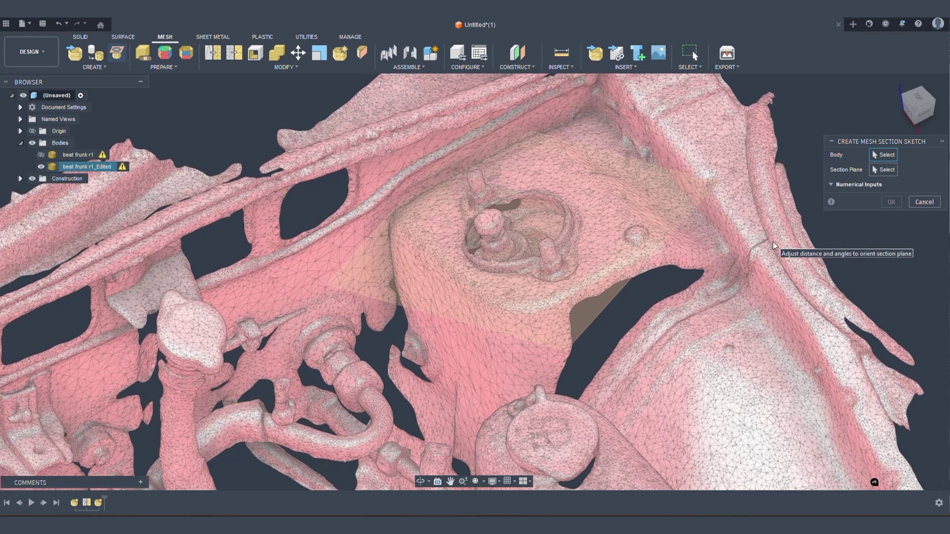
left_click(712, 253)
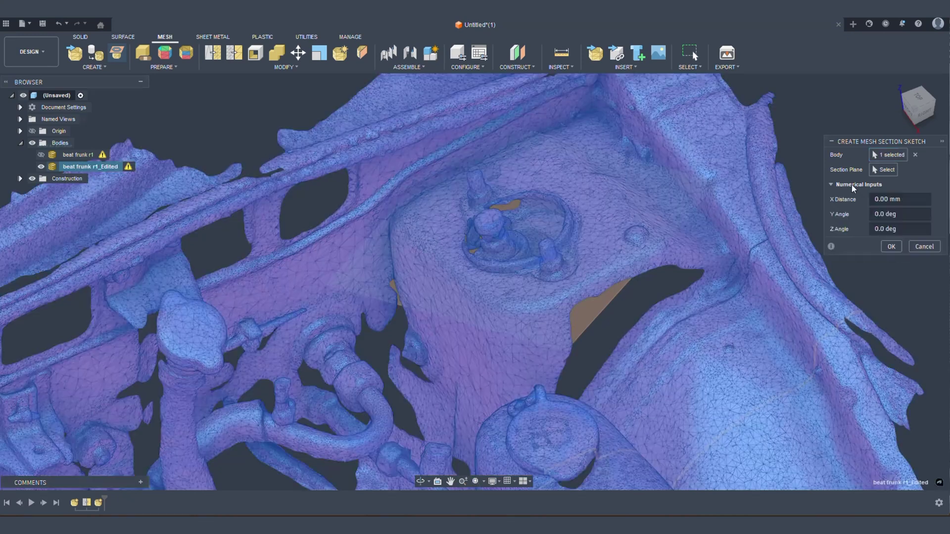
left_click(419, 265)
middle_click_drag(420, 263, 472, 265, "shift")
- Hide the edited mesh, offset the section to 1.855 mm, and create Sketch1
left_click(42, 167)
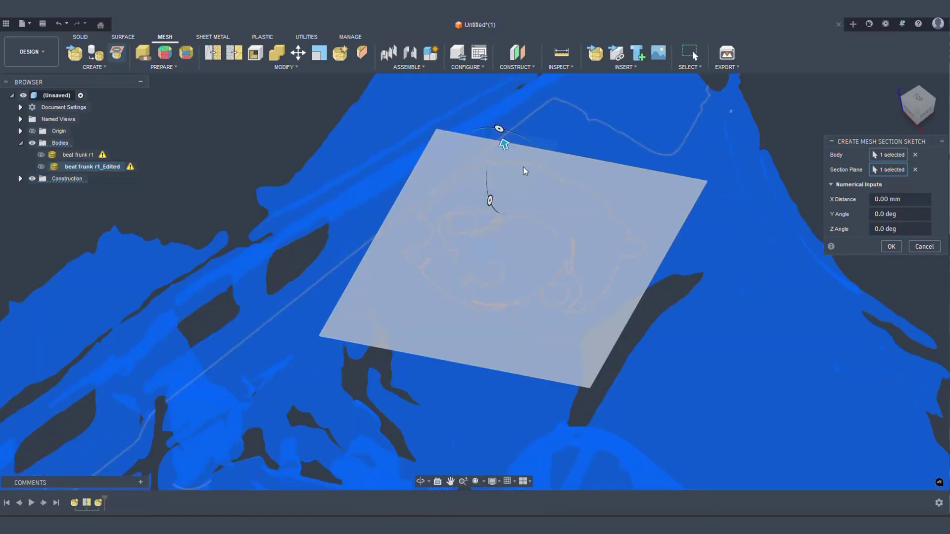
left_click_drag(502, 144, 503, 140)
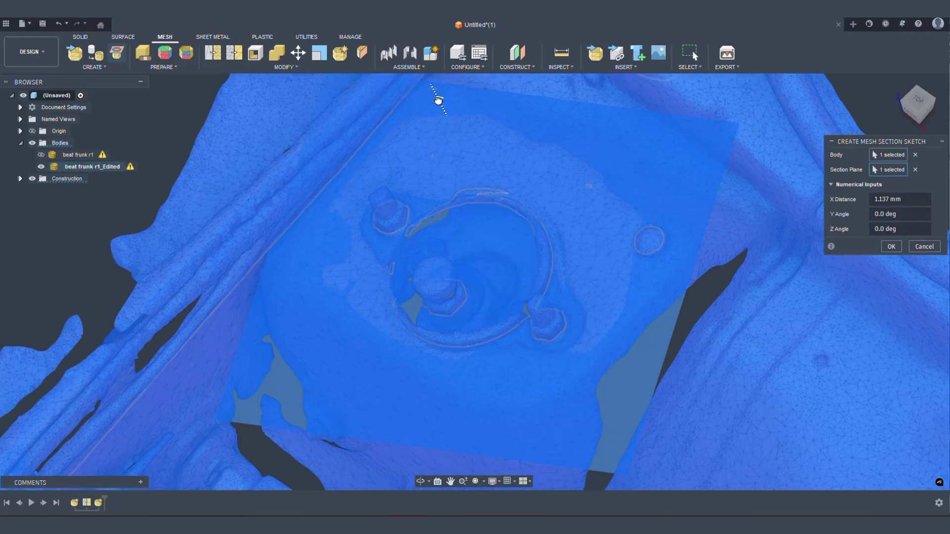
left_click_drag(437, 98, 436, 95)
left_click(891, 250)
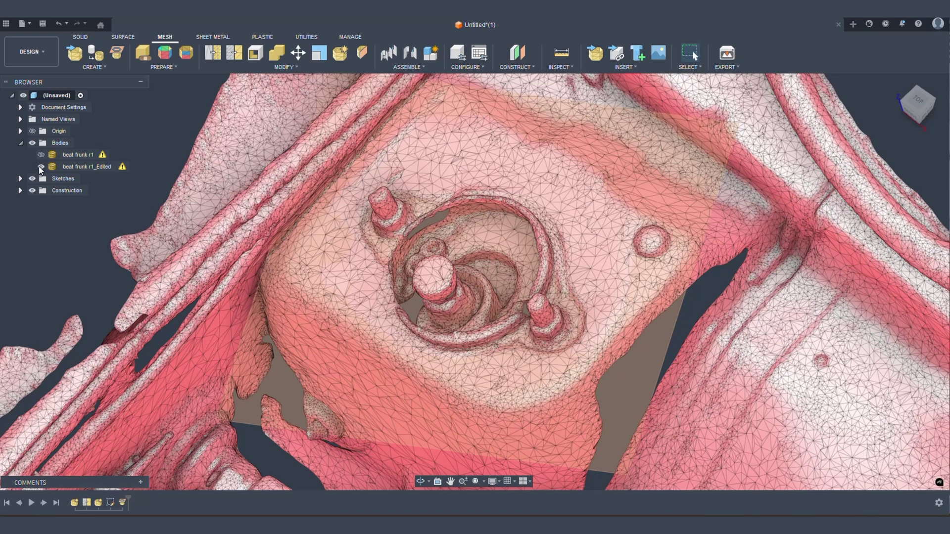
left_click(41, 166)
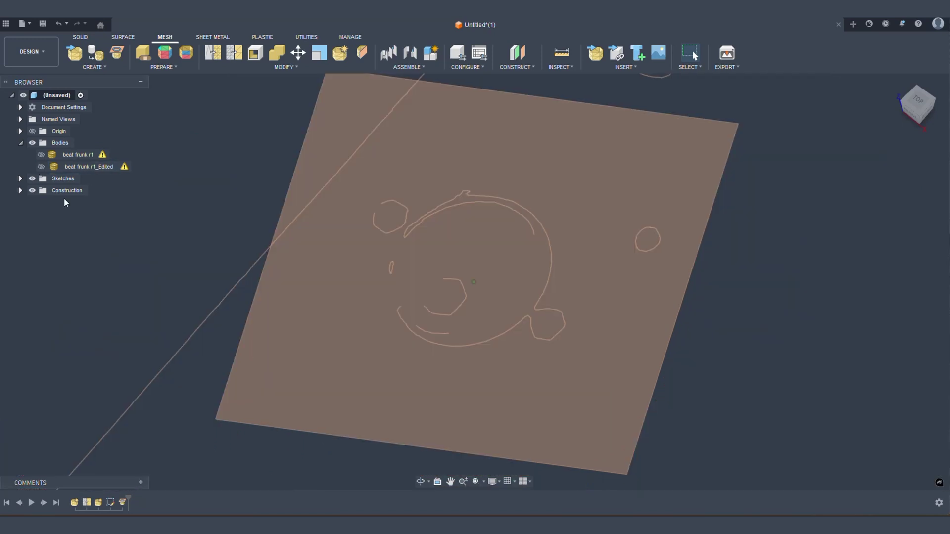
mouse_move(643, 217)
middle_mouse_down("shift")
mouse_move(698, 253)
mouse_move(658, 258)
middle_mouse_up("shift")
- Reopen Sketch1 for editing from the Browser
left_click(19, 178)
right_click(73, 190)
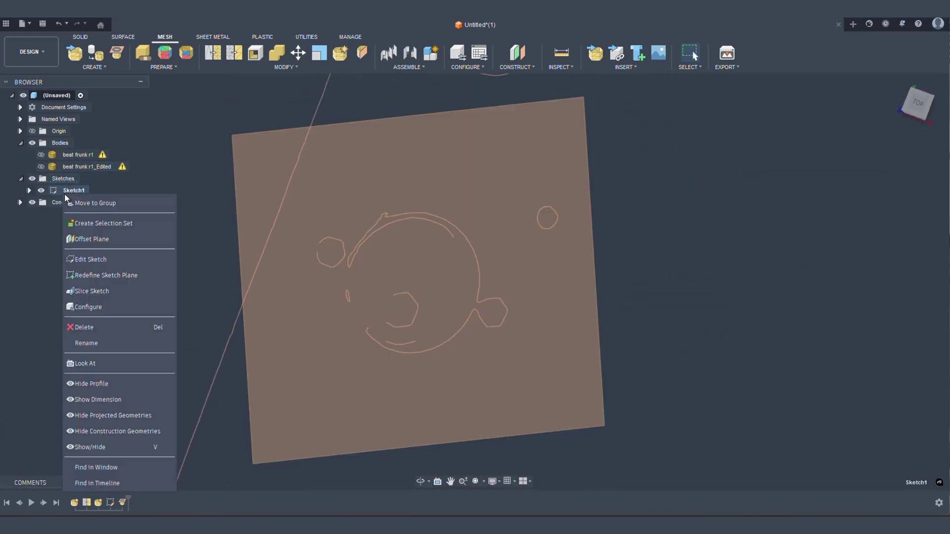
left_click(125, 263)
- Fit a circle to the small bottom loop of the mesh section
left_click(120, 67)
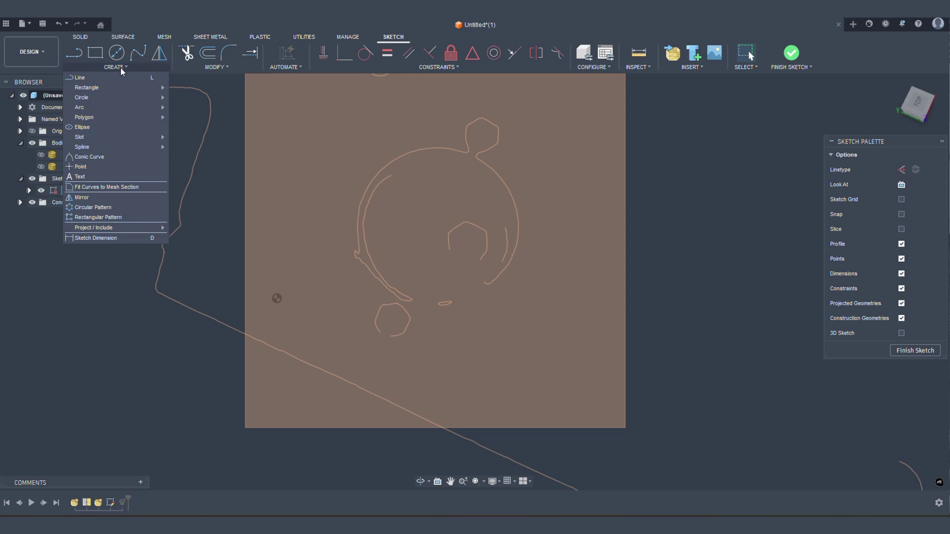
left_click(148, 186)
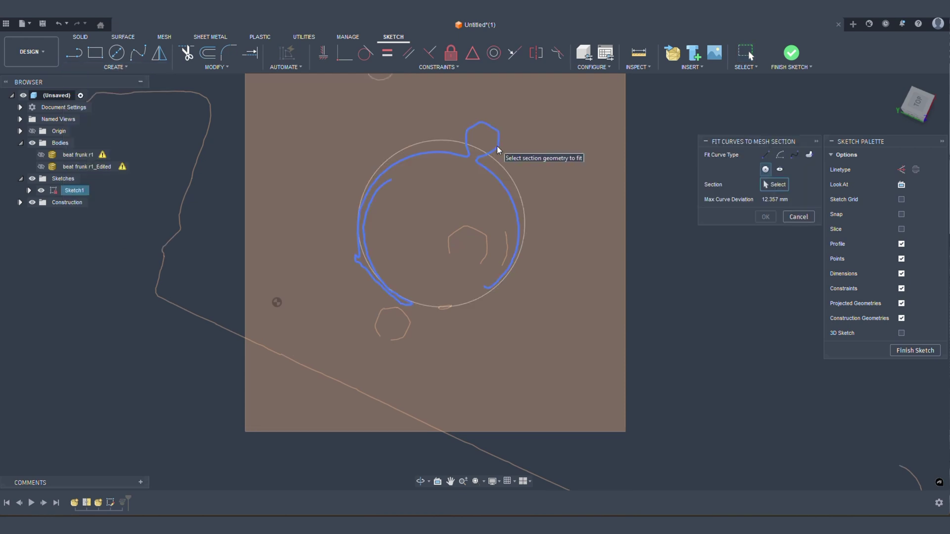
middle_click_drag(497, 147, 519, 175)
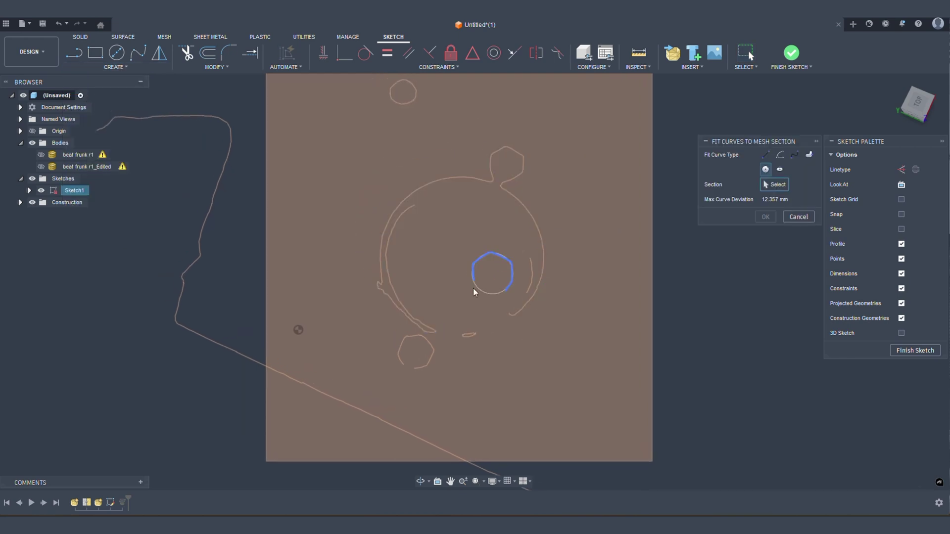
left_click(429, 347)
left_click(766, 217)
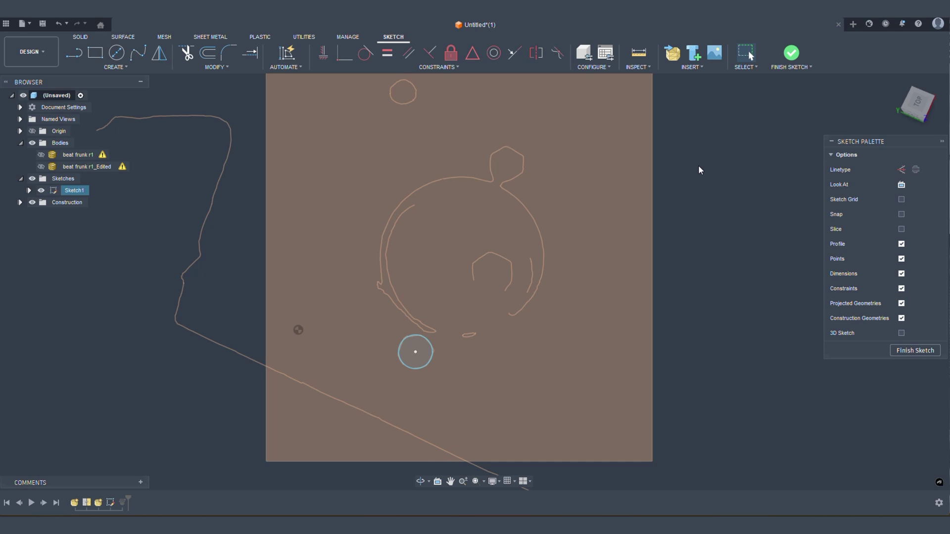
- Fit a two-point arc along the large ring, from its top to its bottom
left_click(119, 67)
left_click(110, 188)
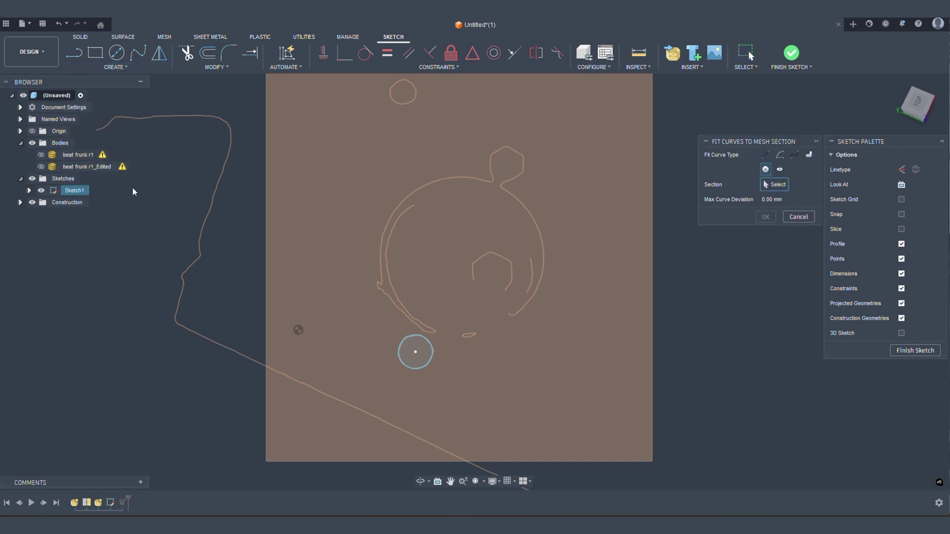
left_click(463, 185)
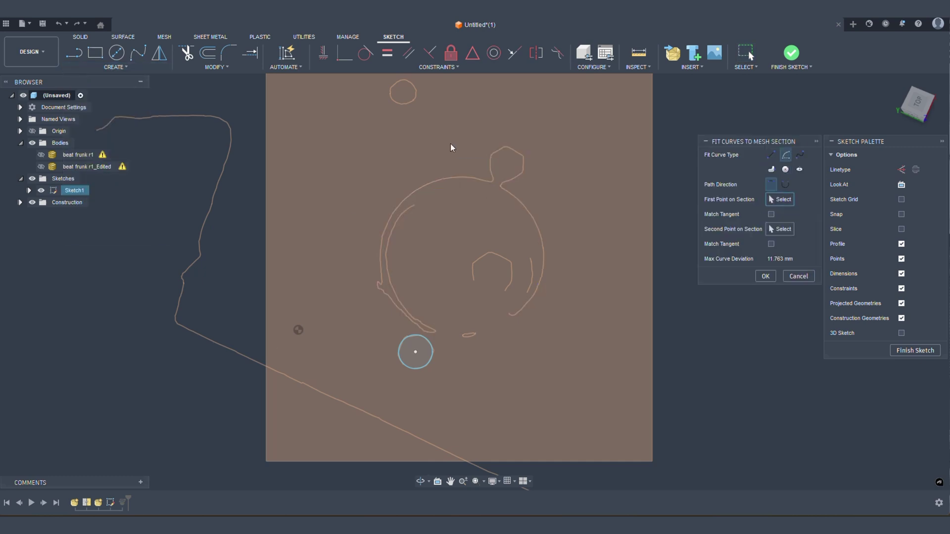
left_click(485, 182)
left_click(430, 333)
key("Return")
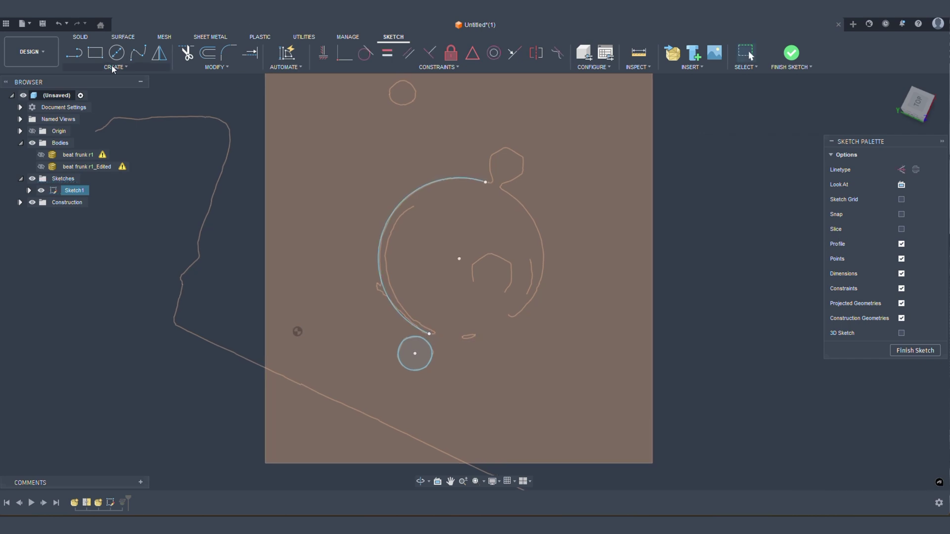
- Fit a curve across the small top loop and finish Sketch1
left_click(114, 66)
left_click(123, 186)
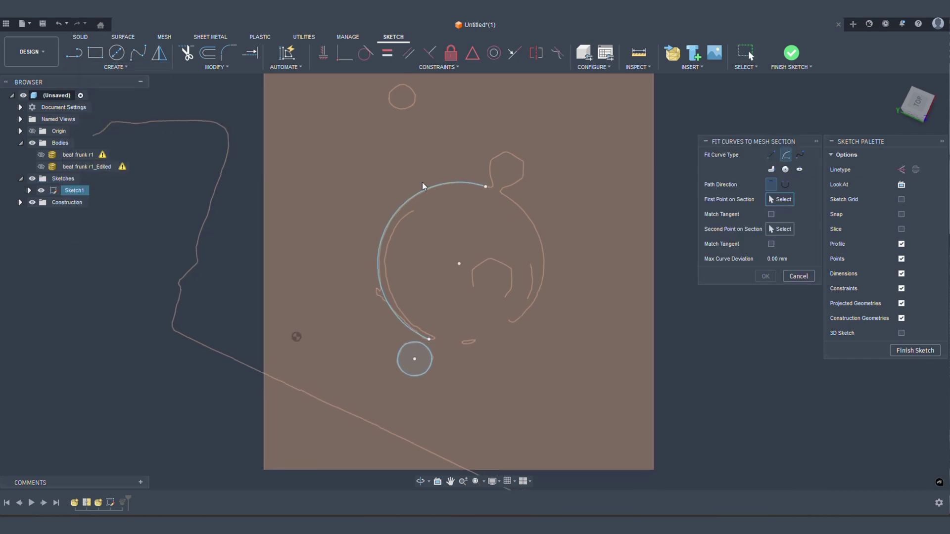
left_click(490, 176)
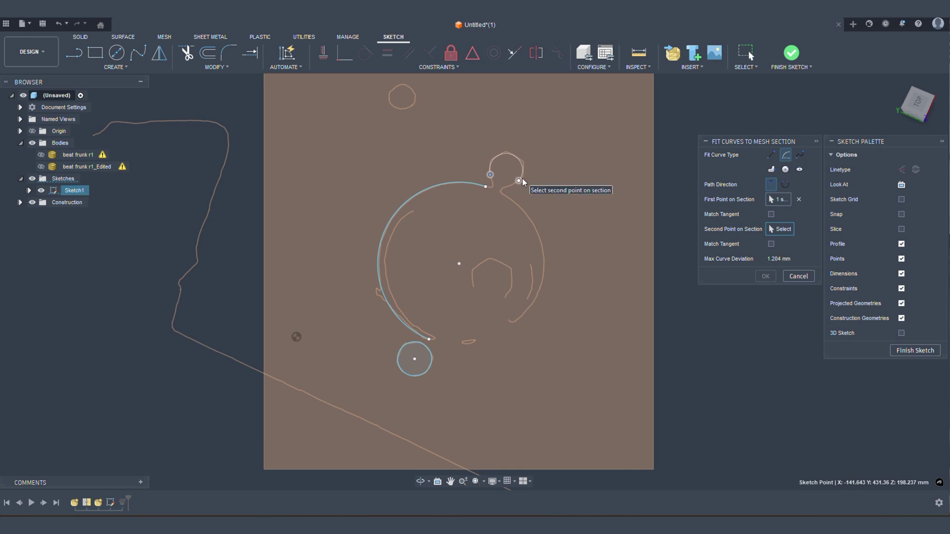
left_click(519, 181)
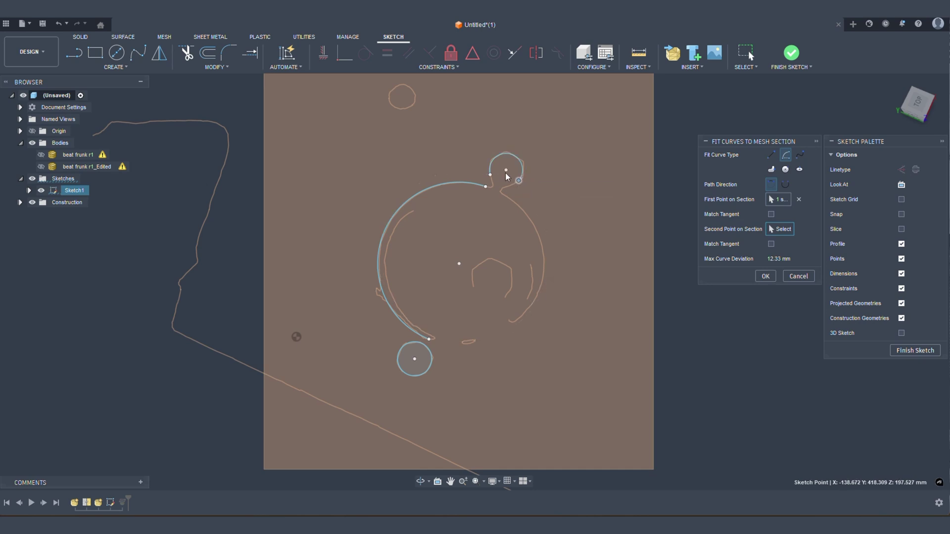
left_click(763, 276)
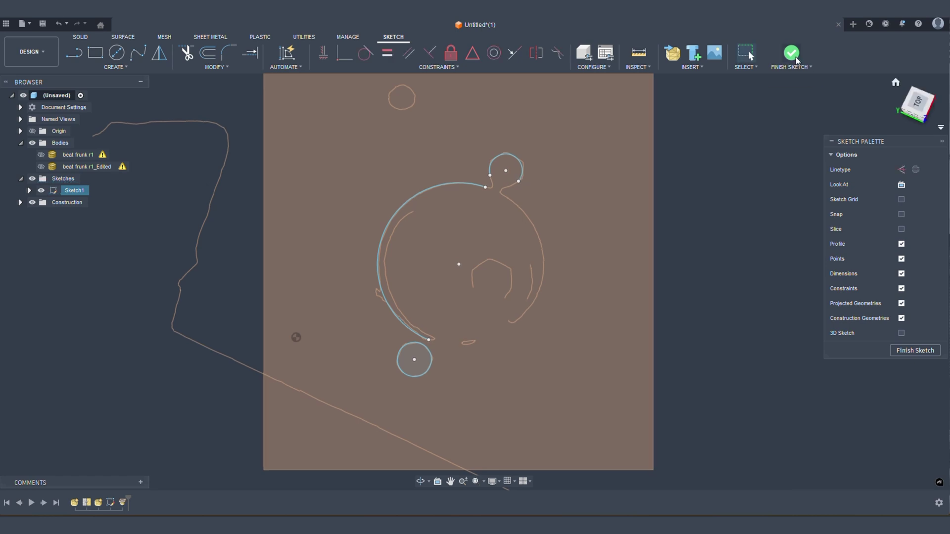
left_click(791, 54)
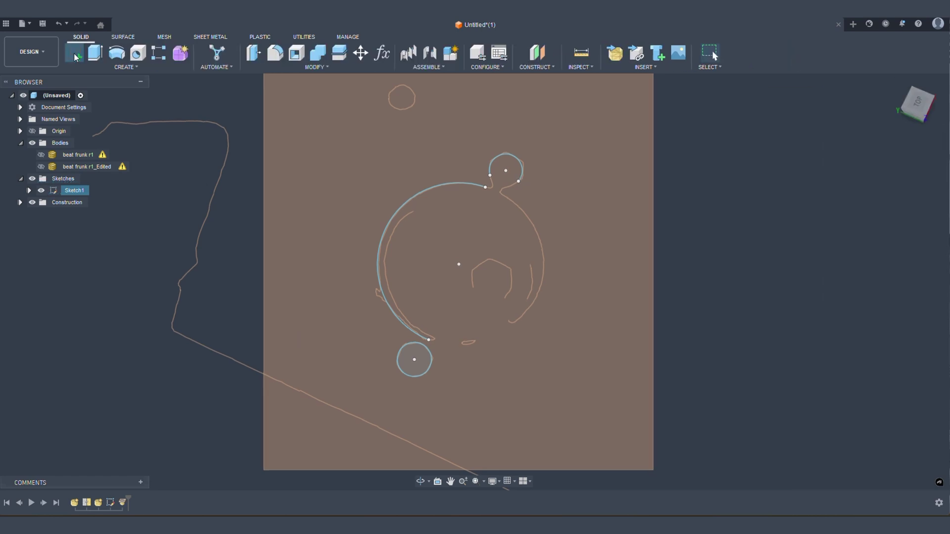
- Project the top circle, large arc and bottom circle into Sketch2, then hide Sketch1
left_click(74, 52)
left_click(602, 201)
key("p")
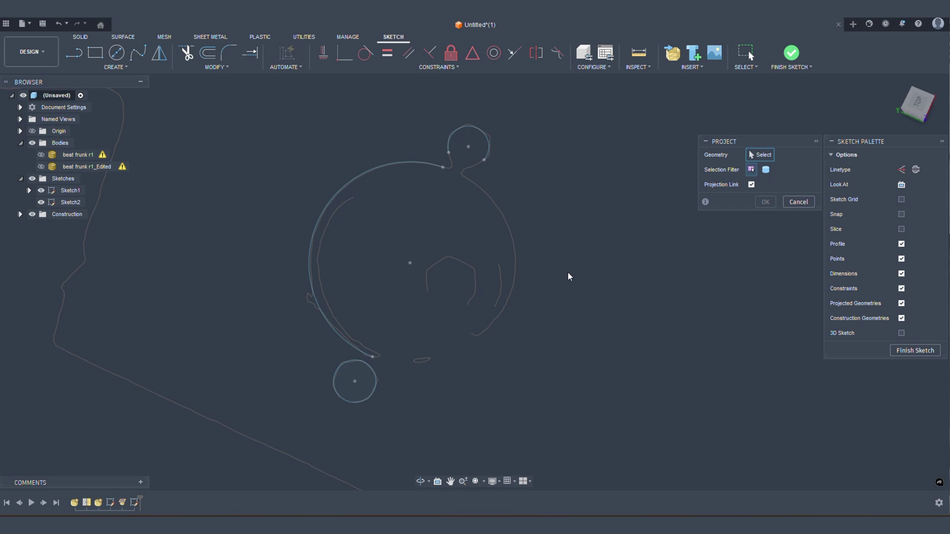
left_click(484, 135)
left_click(424, 164)
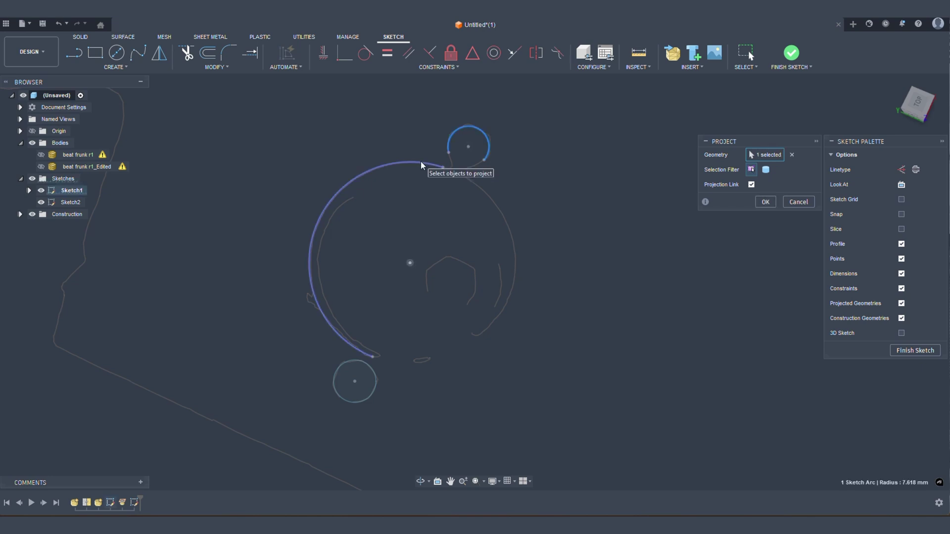
left_click(371, 372)
left_click(765, 202)
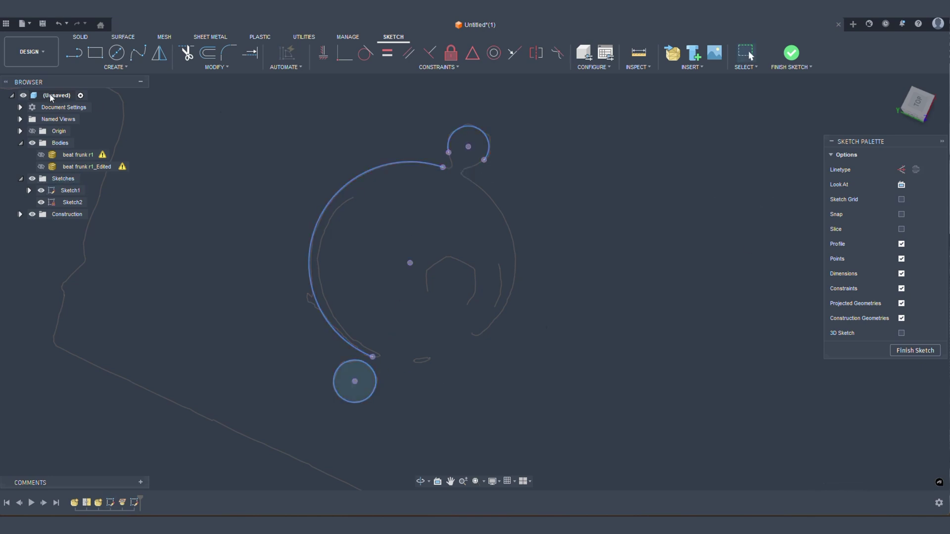
left_click(42, 191)
- Draw a Ø76 circle at the arc centre and Ø13 holes at both small circles
left_click(116, 53)
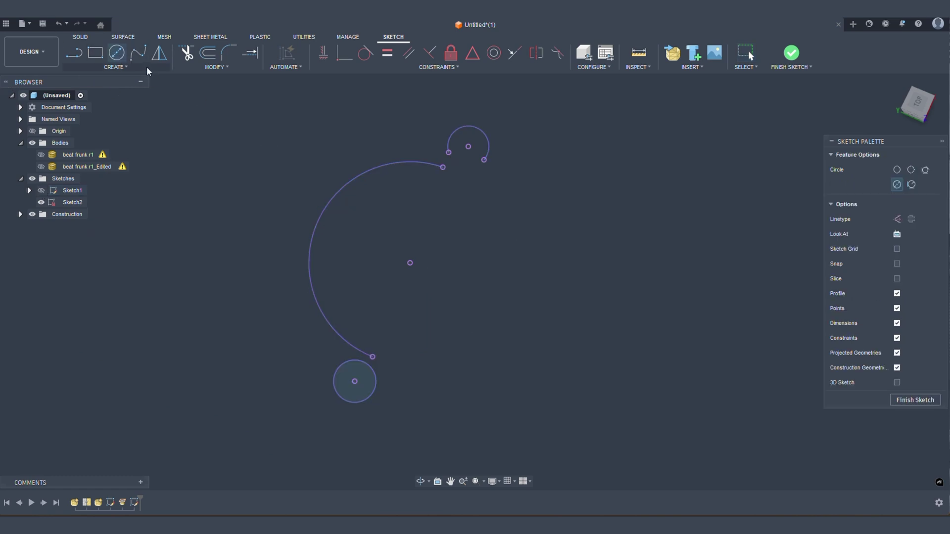
left_click(410, 262)
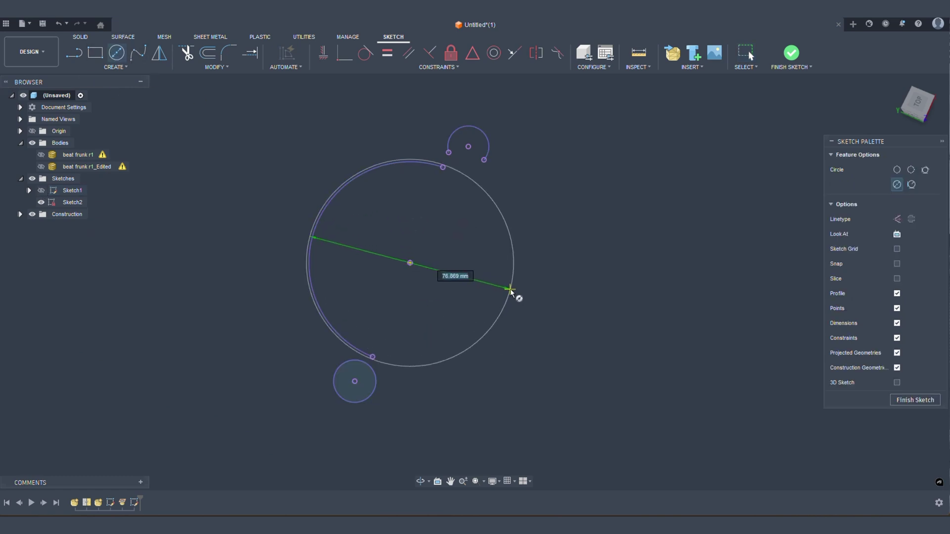
left_click(512, 286)
left_click(468, 147)
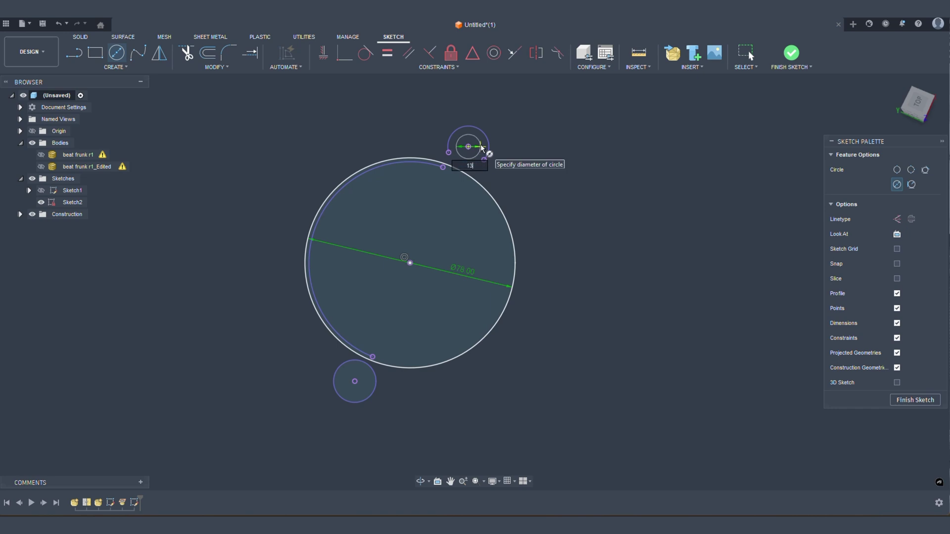
key("Return")
left_click(354, 381)
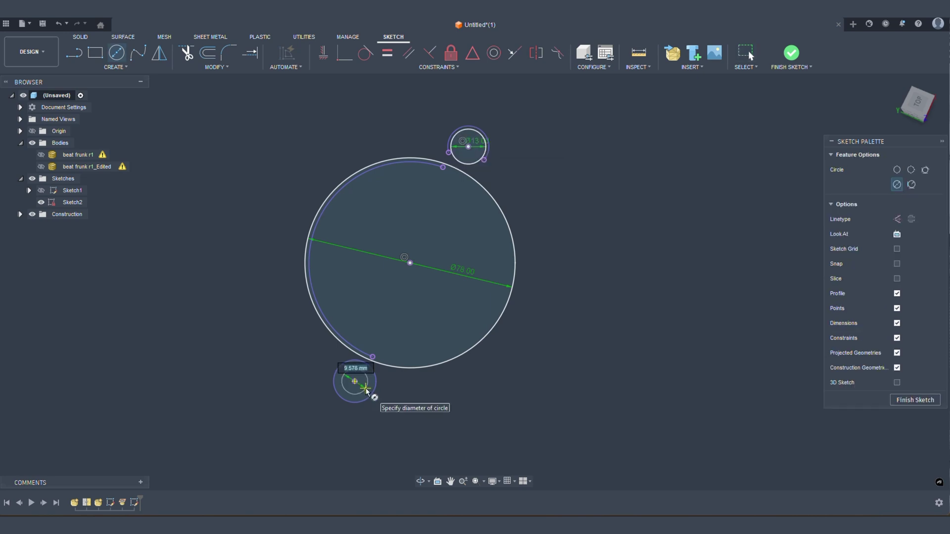
key("Return")
key("Escape")
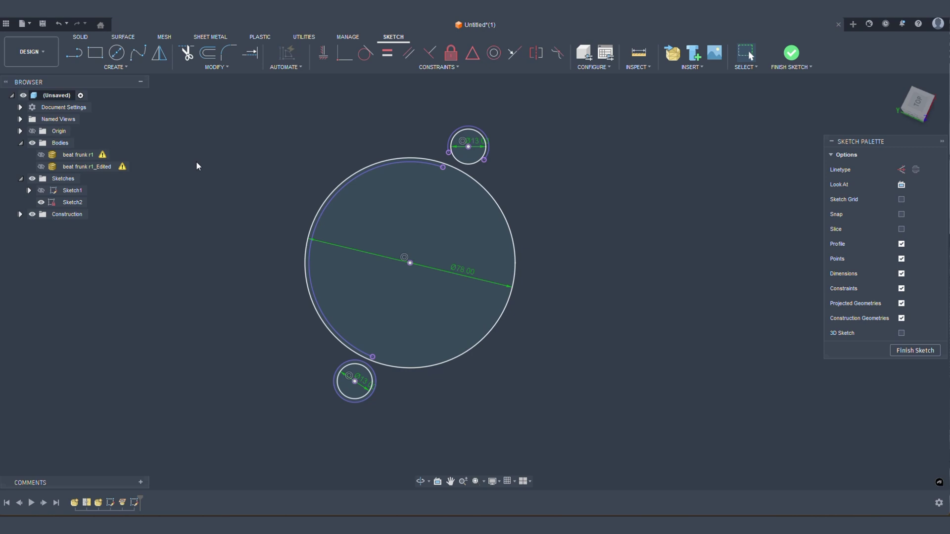
- Add a larger outer ring around the Ø76 circle and Ø25 bosses around both holes
key("c")
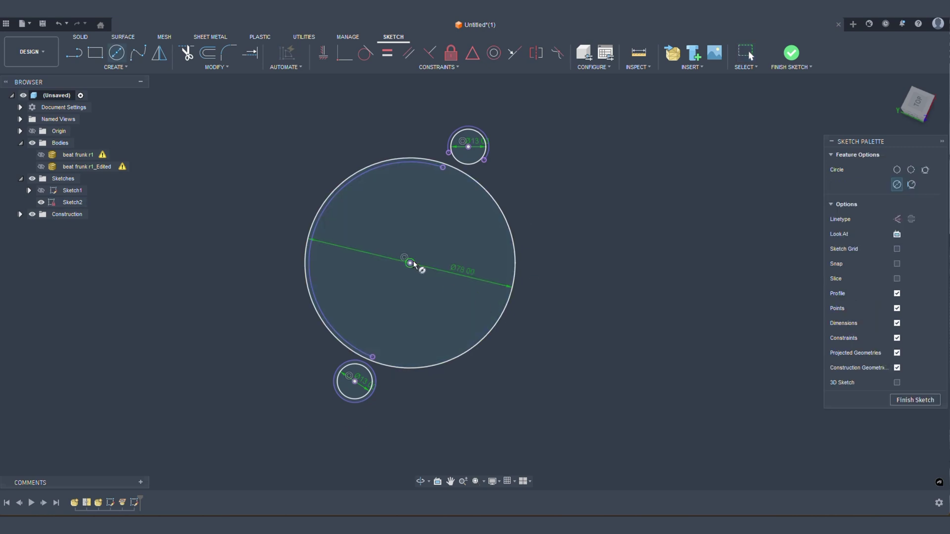
left_click(410, 265)
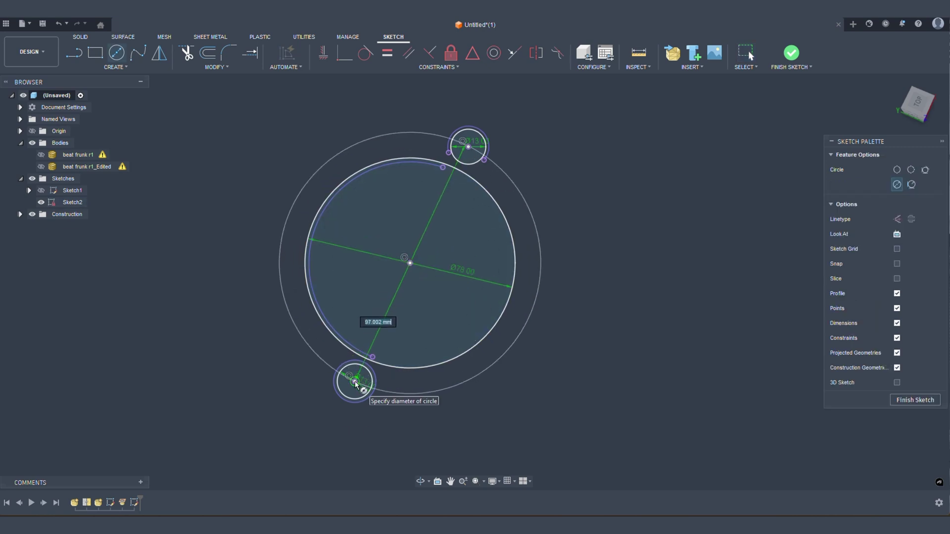
left_click(356, 384)
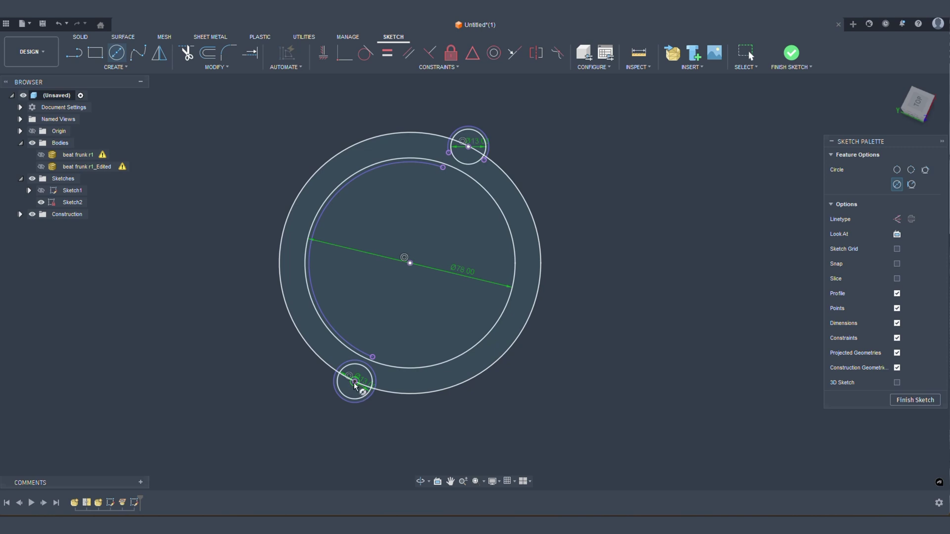
scroll(334, 419, "up", 2)
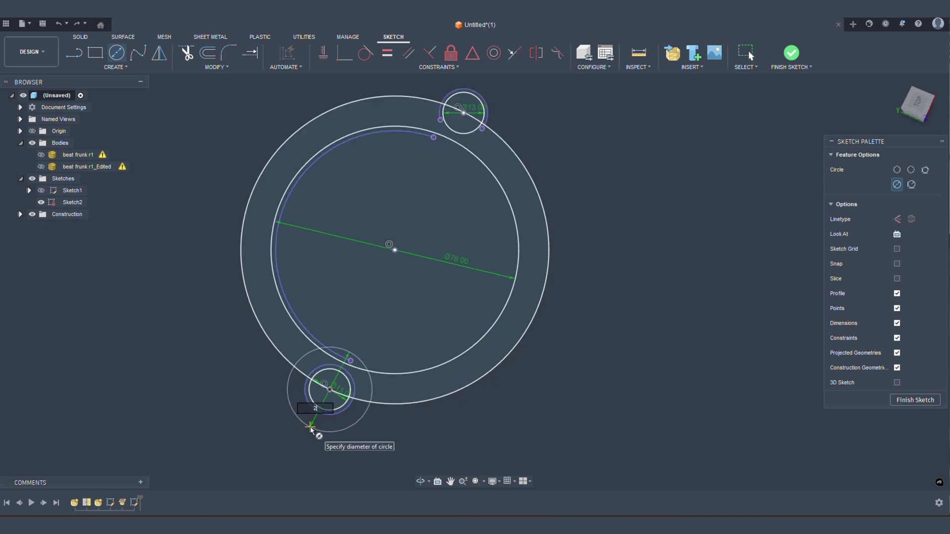
left_click(310, 428)
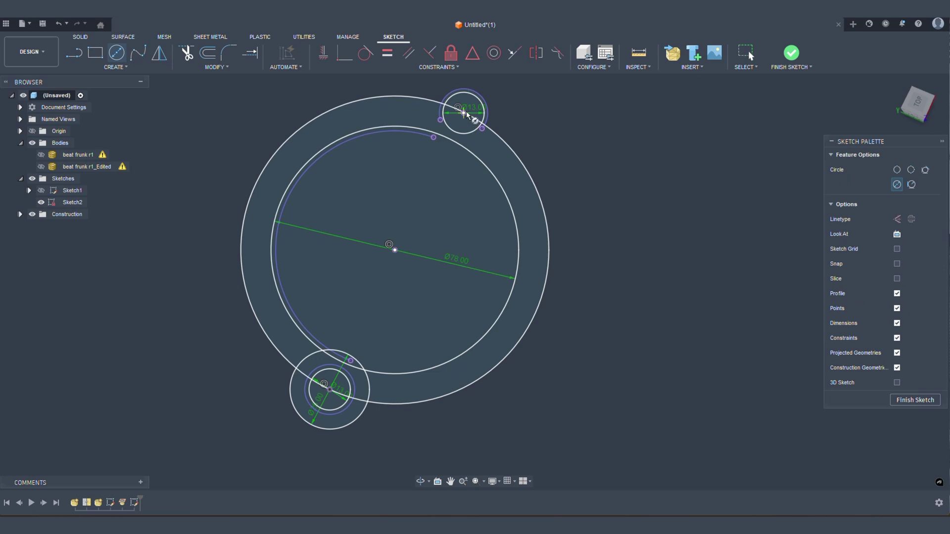
left_click(493, 94)
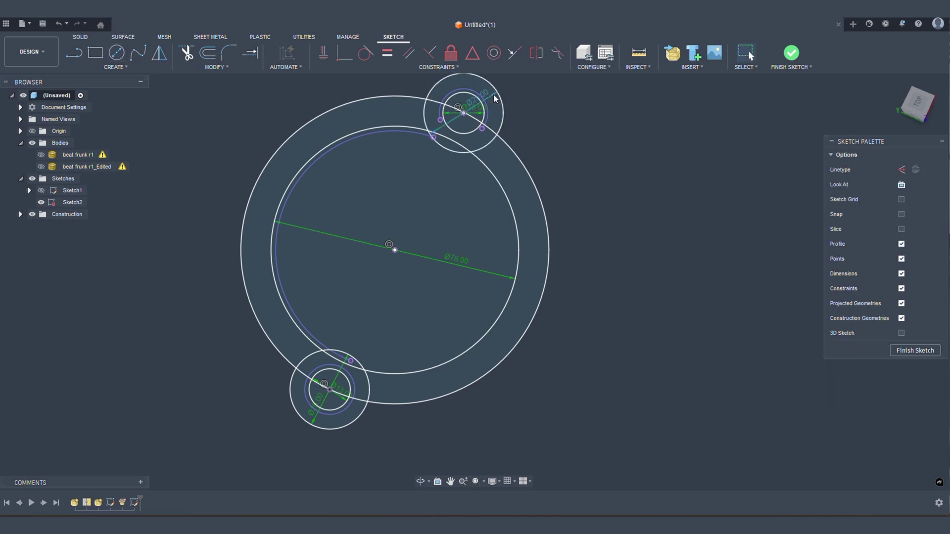
scroll(460, 329, "down", 3)
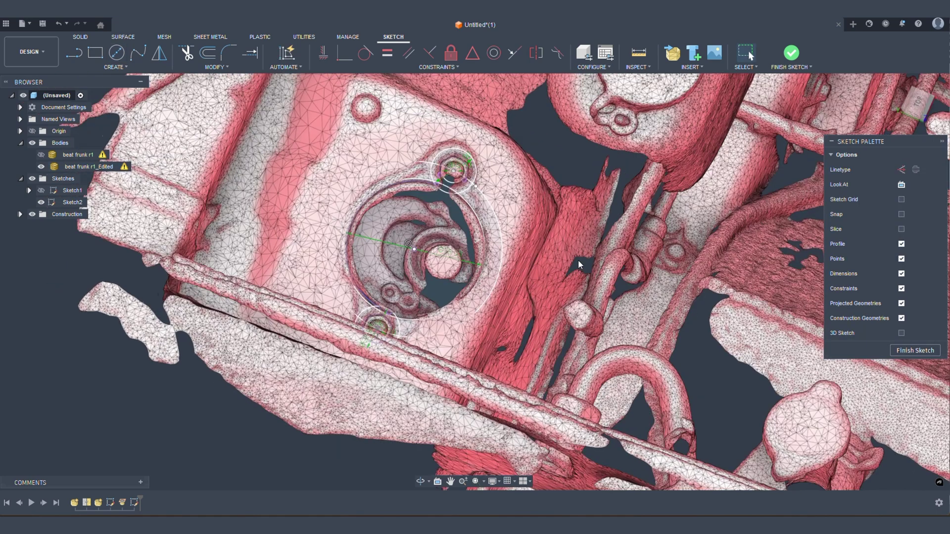
- Draw the plate outline down from the right hole and left along the bottom, then trim the leftover arc
key("l")
left_click(576, 214)
left_click(585, 364)
left_click_drag(546, 372, 549, 396)
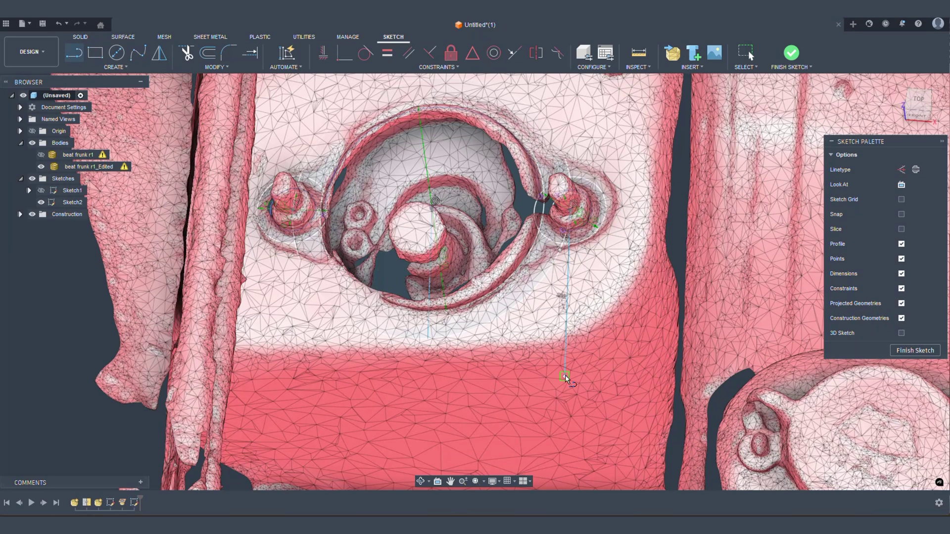
left_click(565, 378)
left_click(276, 391)
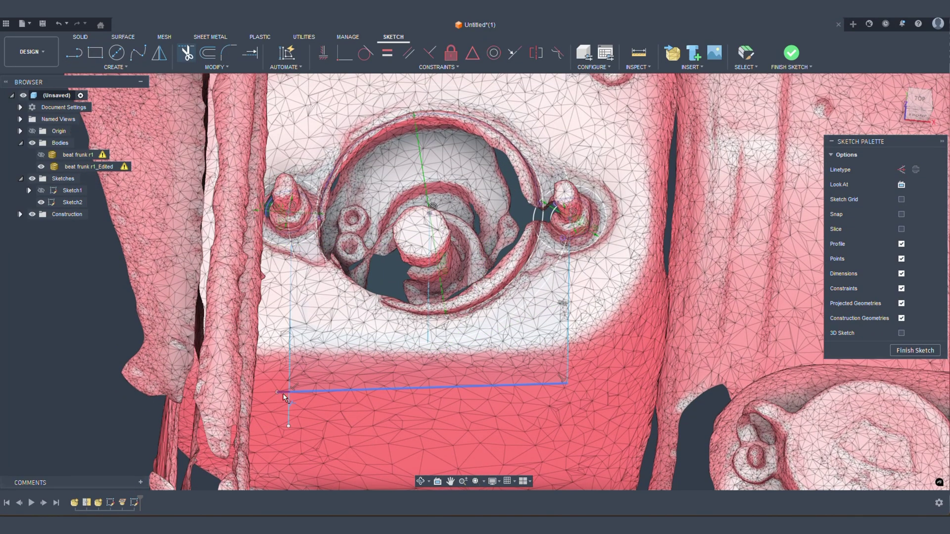
key("t")
left_click(347, 405)
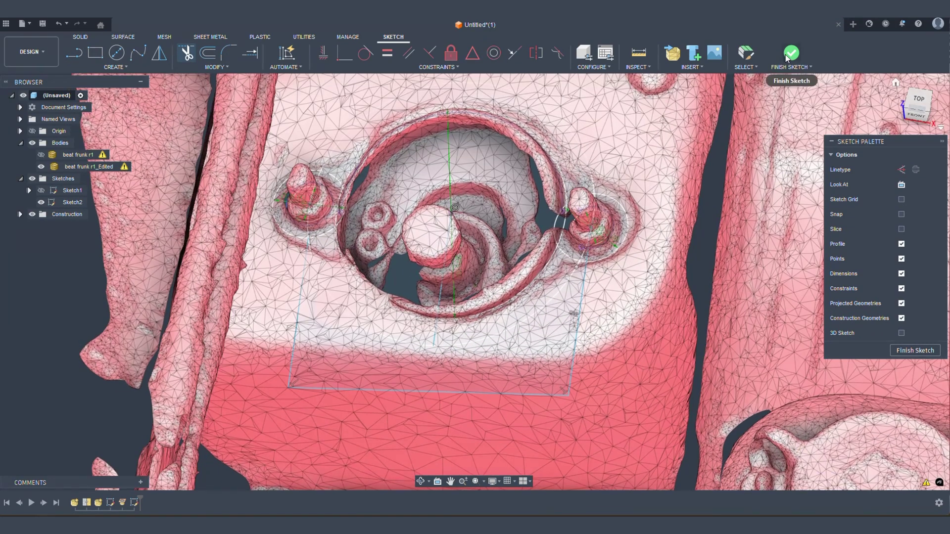
- Finish Sketch2, hide the scan mesh, and extrude the plate profiles 6 mm as new Body1
left_click(789, 53)
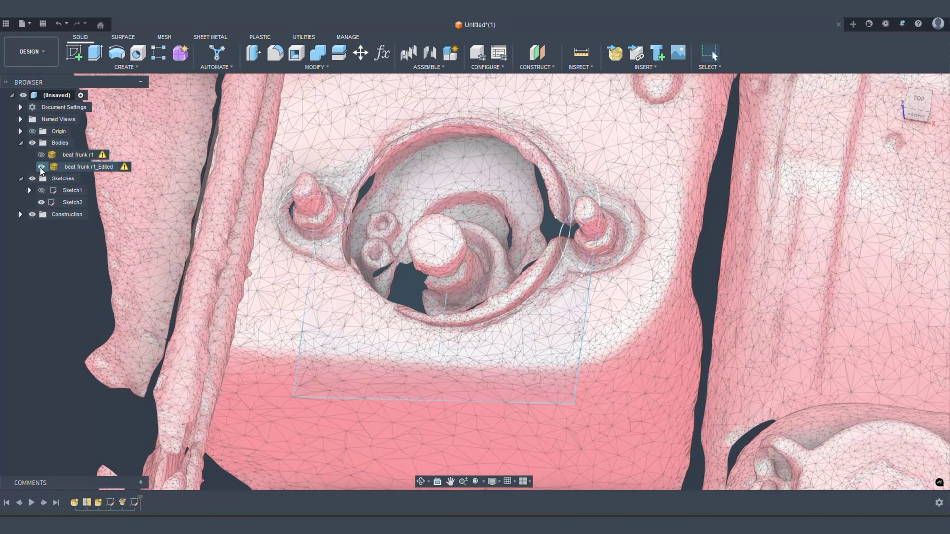
left_click(41, 167)
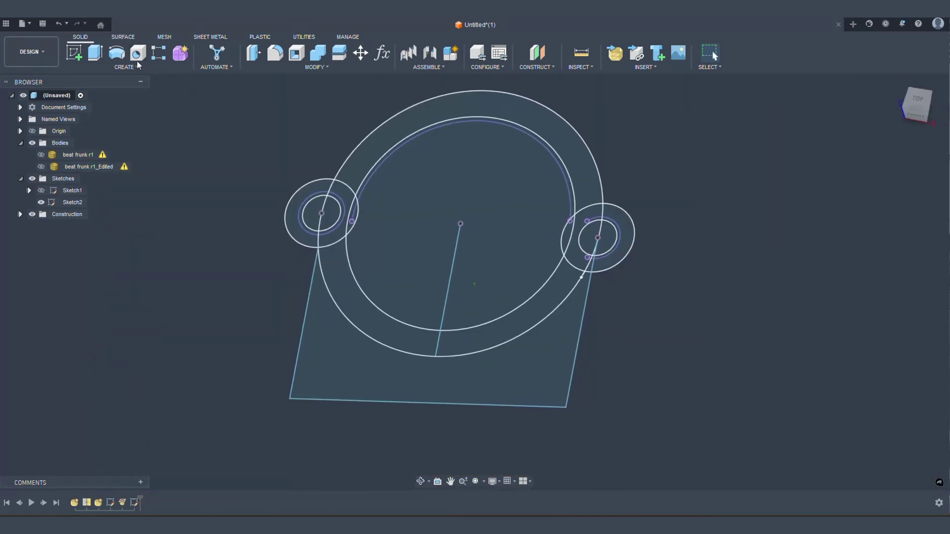
left_click(98, 57)
left_click(386, 123)
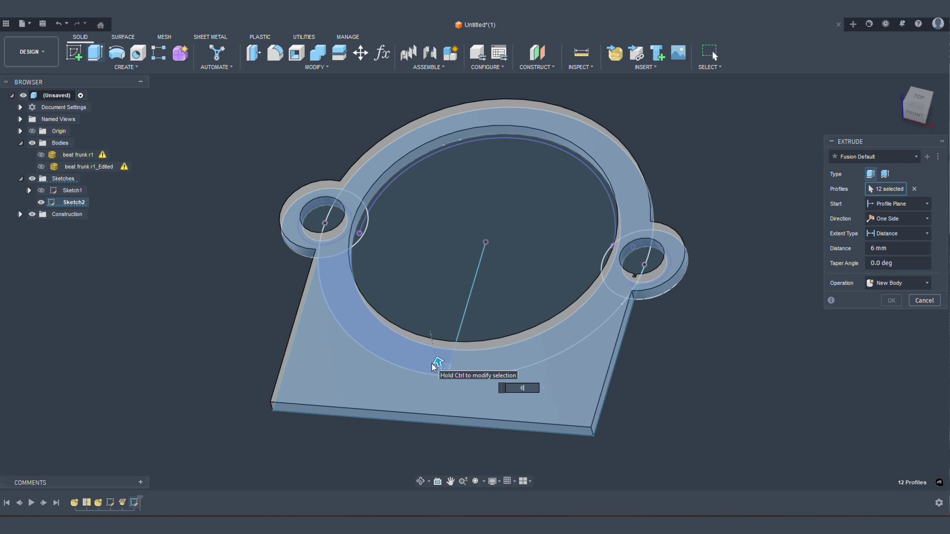
key("Return")
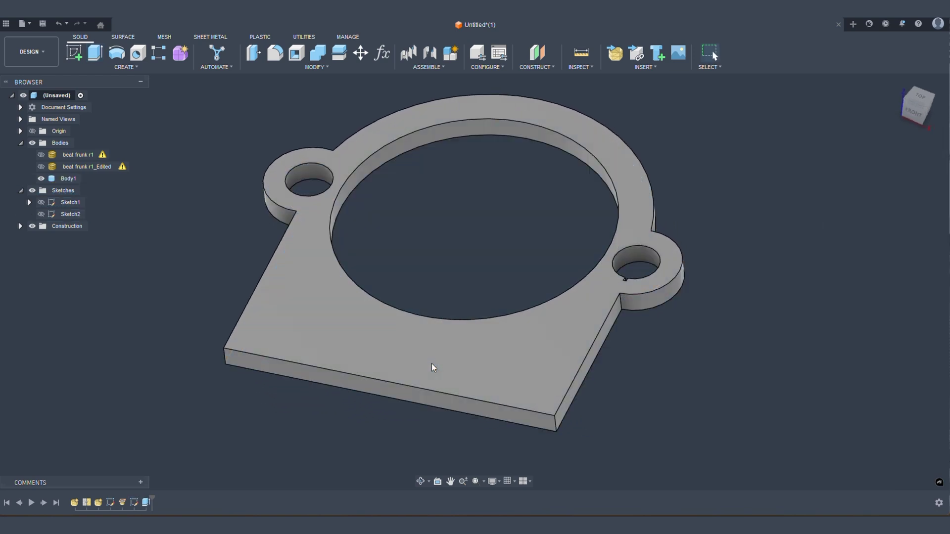
middle_click_drag(432, 365, 469, 294, "shift")
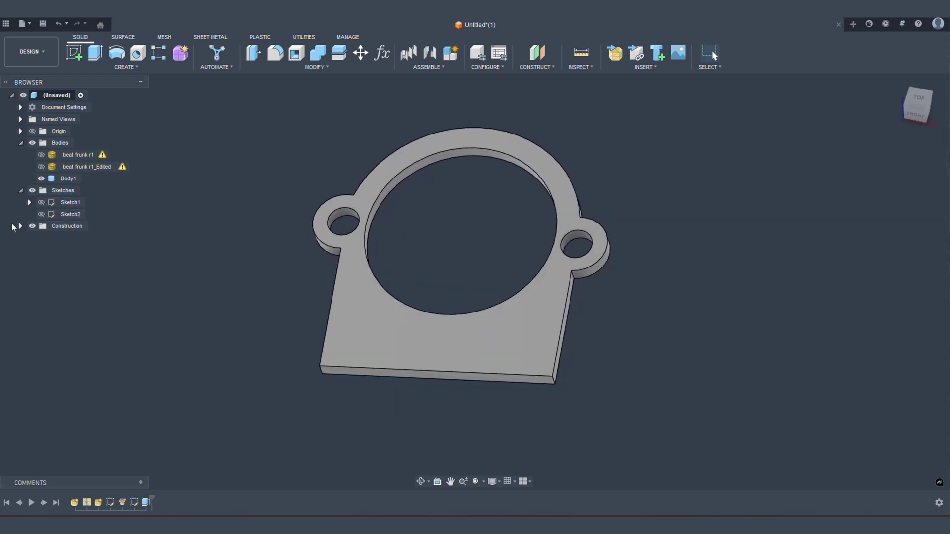
- Show the frunk mesh and add a section analysis on the plate's front face, offset about 4 mm
left_click(42, 167)
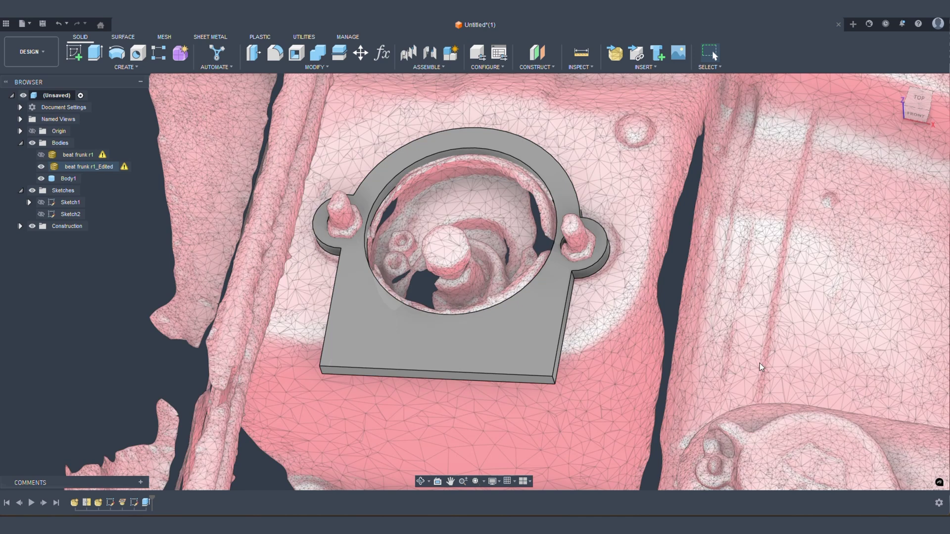
middle_click_drag(717, 321, 788, 365, "shift")
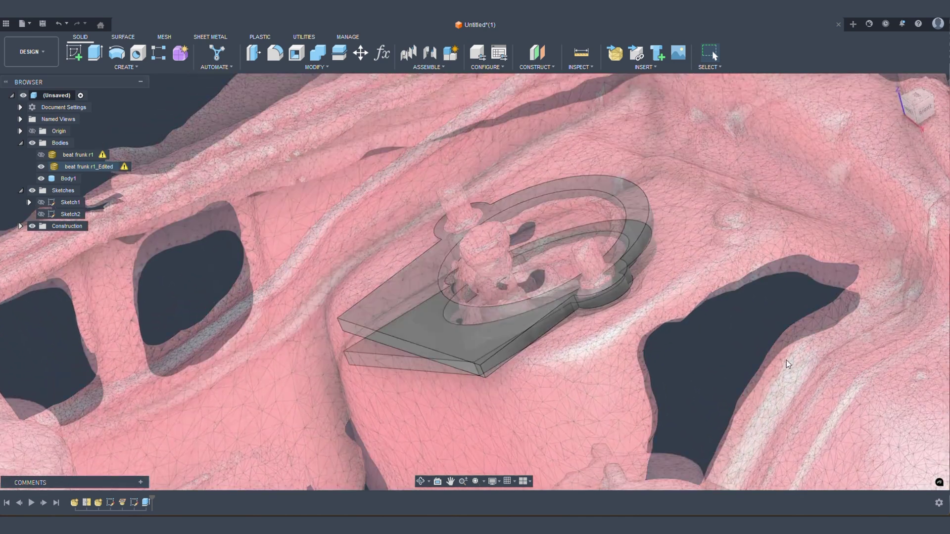
left_click(581, 66)
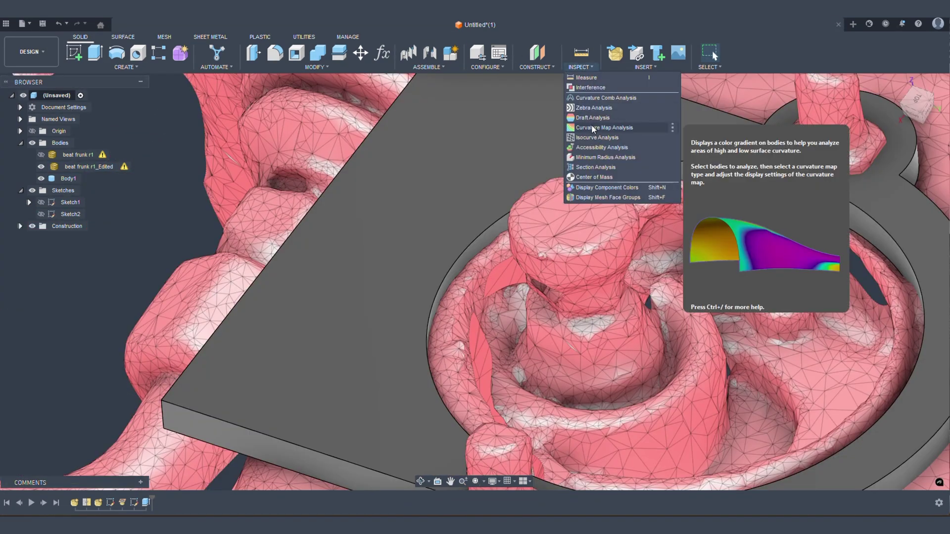
left_click(596, 167)
mouse_move(601, 168)
middle_mouse_down("shift")
mouse_move(568, 131)
mouse_move(474, 289)
mouse_move(398, 312)
mouse_move(424, 314)
middle_mouse_up("shift")
left_click(401, 324)
left_click_drag(424, 314, 640, 219)
scroll(452, 281, "up", 5)
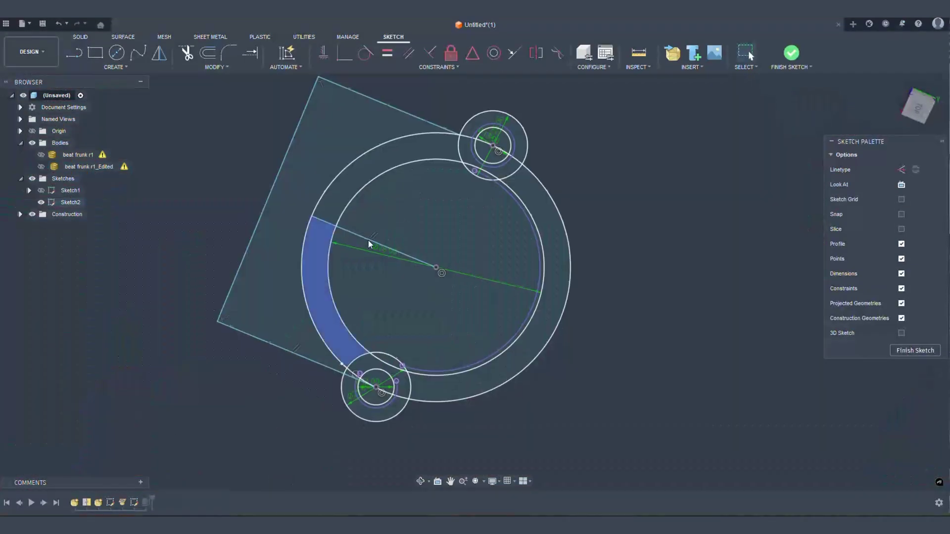
- Change the central hole's diameter dimension to 78 mm
scroll(396, 248, "up", 3)
double_click(361, 289)
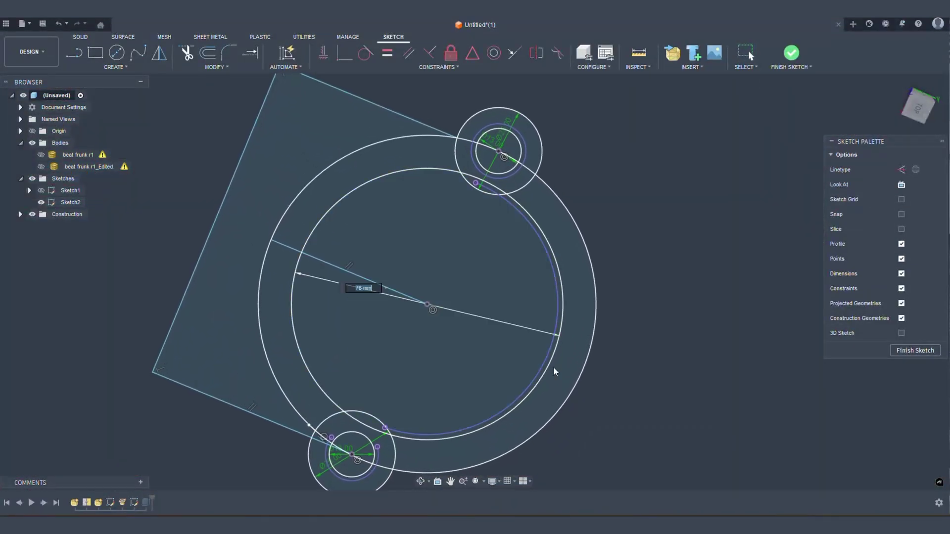
key("Return")
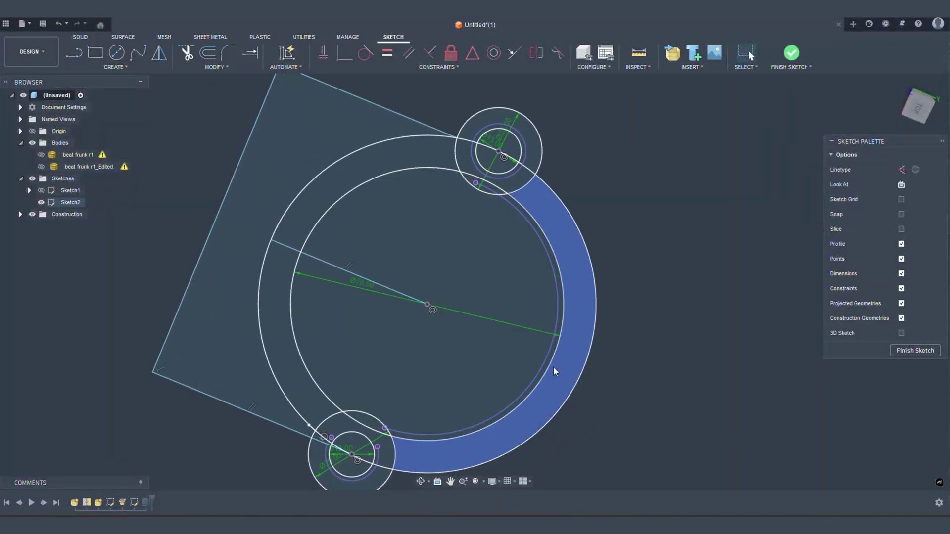
- Finish the sketch, hide Sketch2, and show the frunk scan mesh beneath the plate
left_click(790, 52)
left_click(41, 215)
left_click(41, 167)
middle_click_drag(445, 277, 489, 232, "shift")
- Export Body1 through 3D Print as a millimetre binary STL to Bambu Studio
left_click(305, 37)
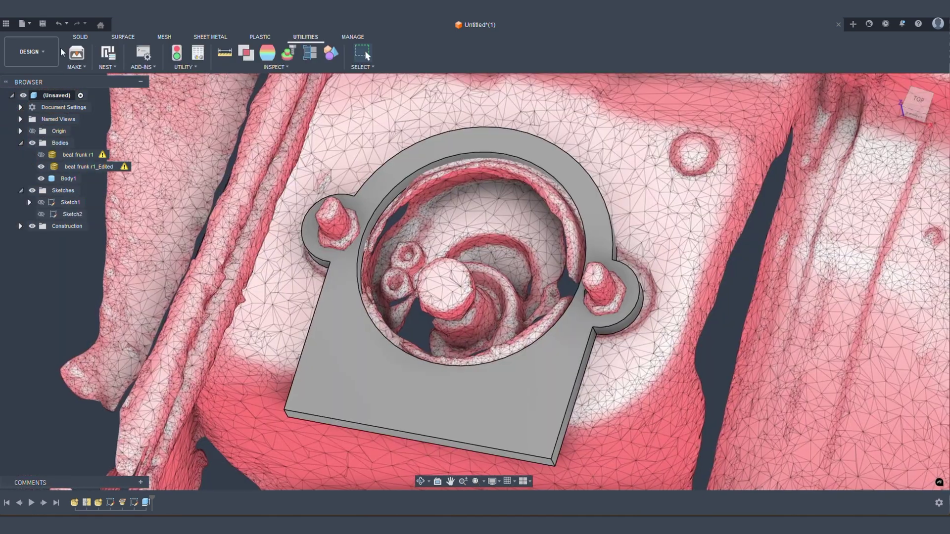
left_click(76, 52)
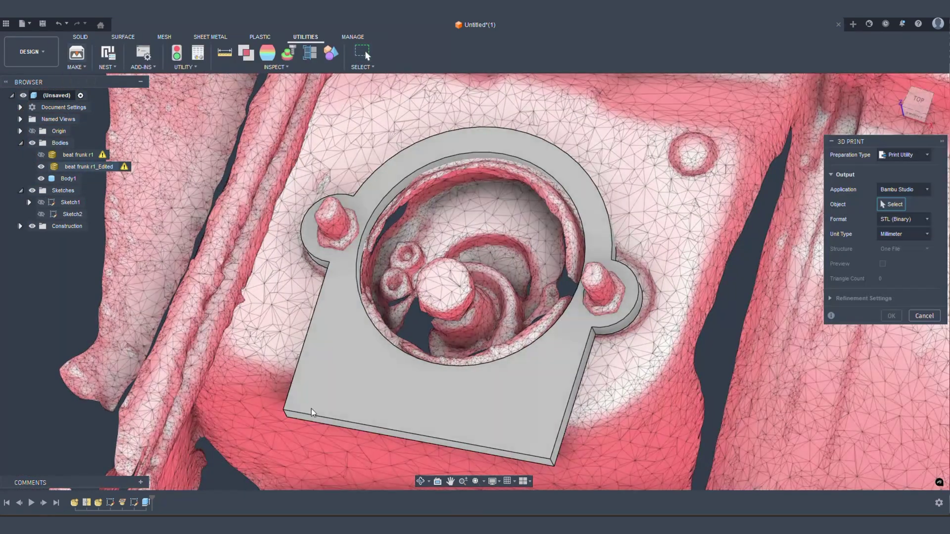
left_click(347, 379)
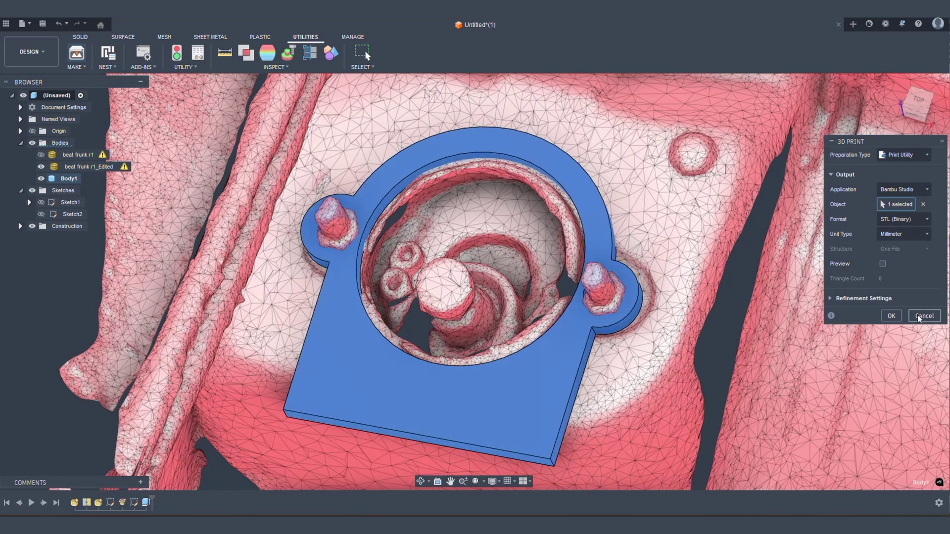
left_click(891, 315)
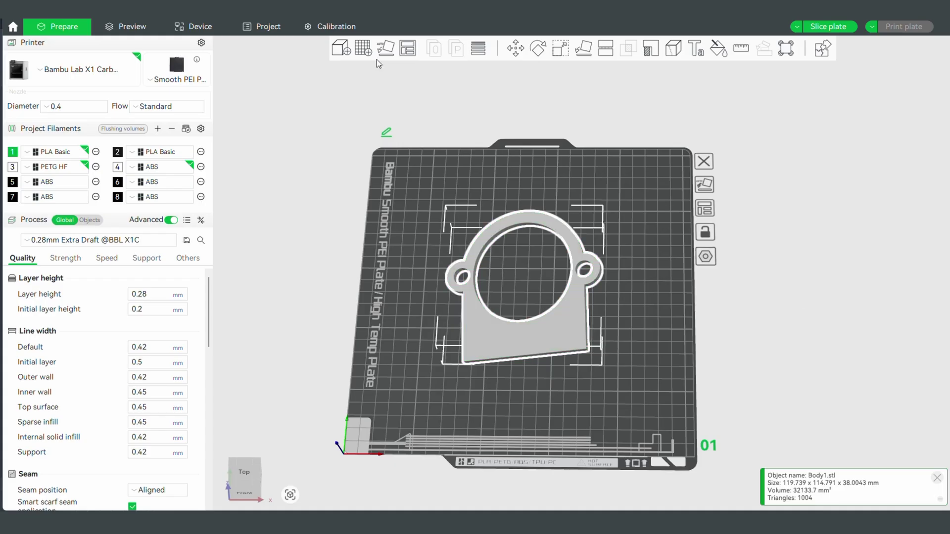
- Auto-orient the plate, check the 0.28mm Extra Draft preset, and add a pause at layer 6
left_click(386, 51)
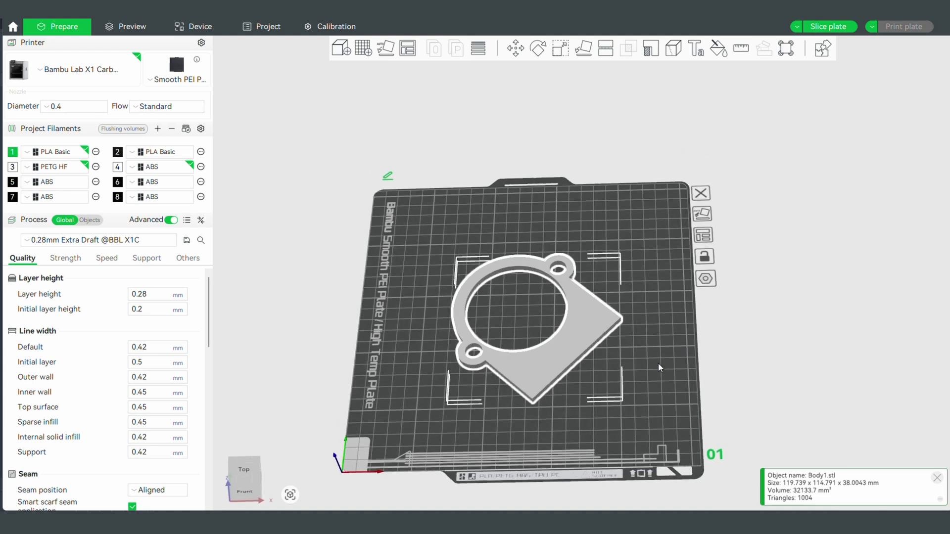
left_click(116, 241)
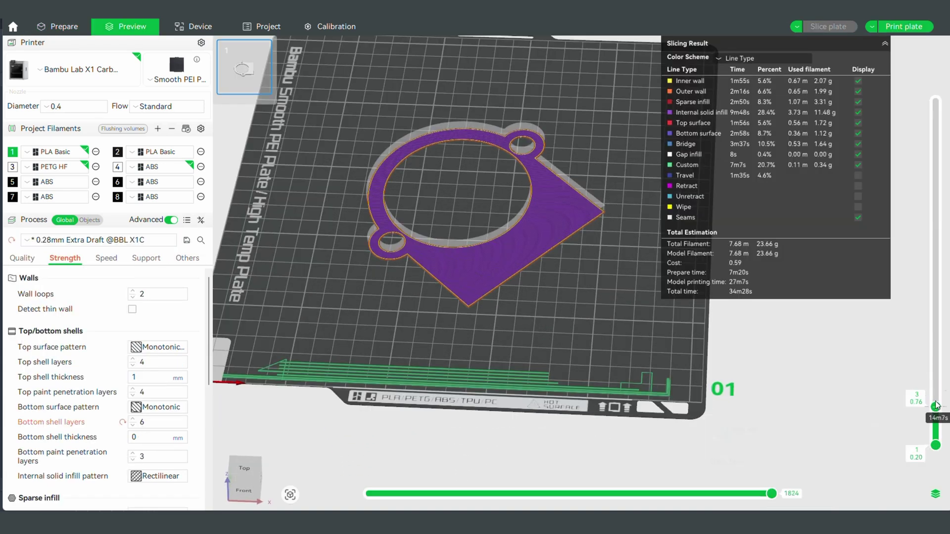
left_click_drag(935, 404, 935, 376)
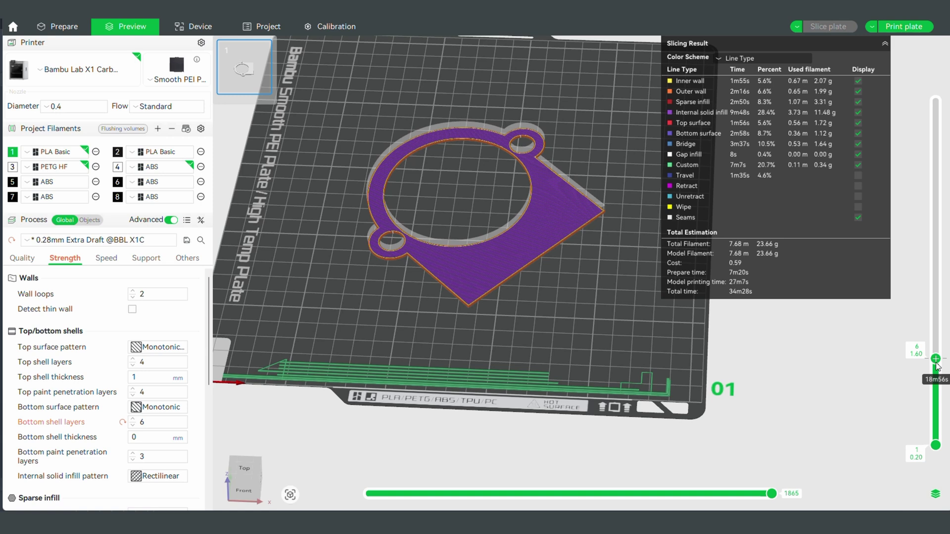
right_click(936, 362)
left_click(900, 368)
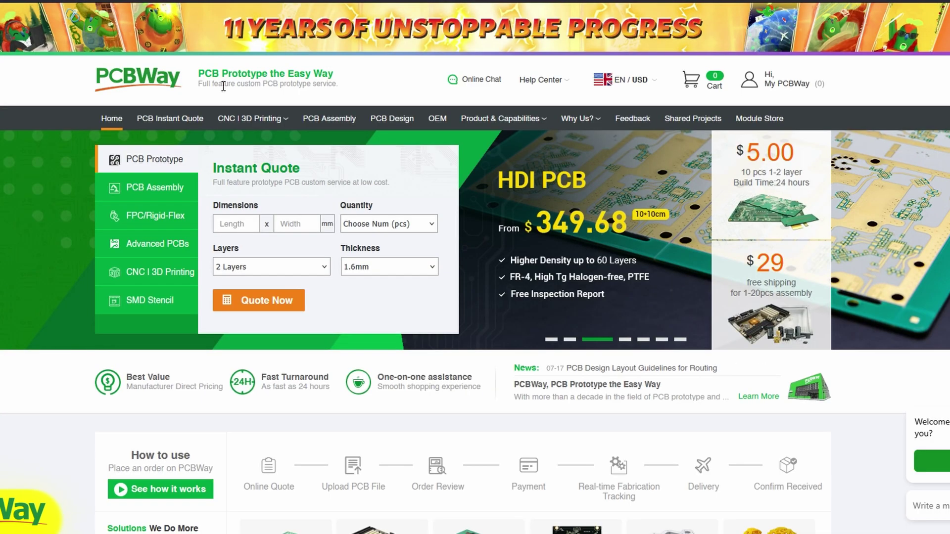
- Start a PCBWay CNC Machining instant quote and upload DS Strut mount.iges
mouse_move(240, 115)
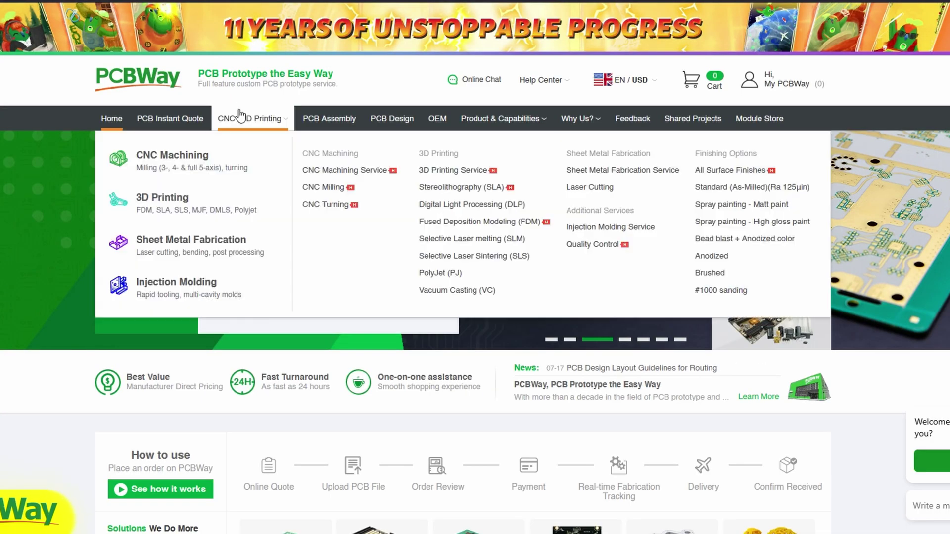
left_click(197, 162)
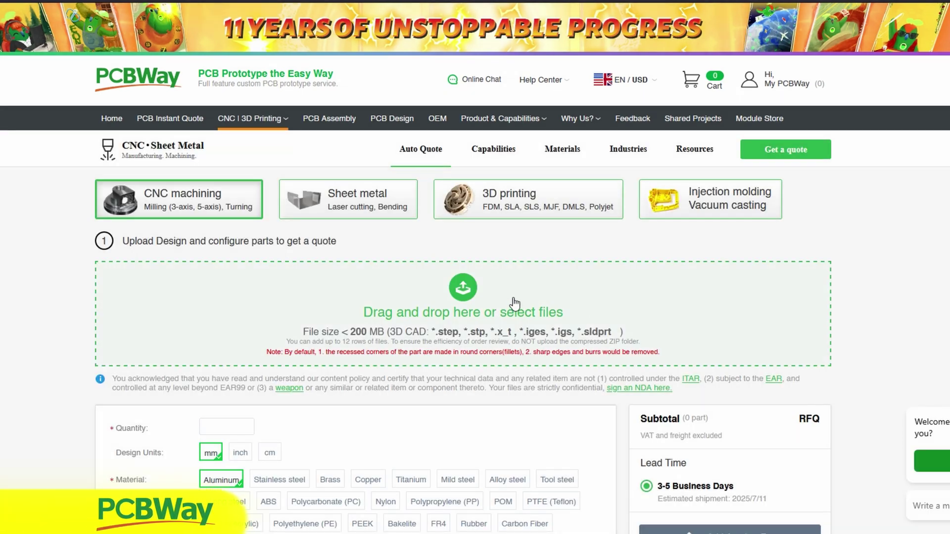
left_click(497, 300)
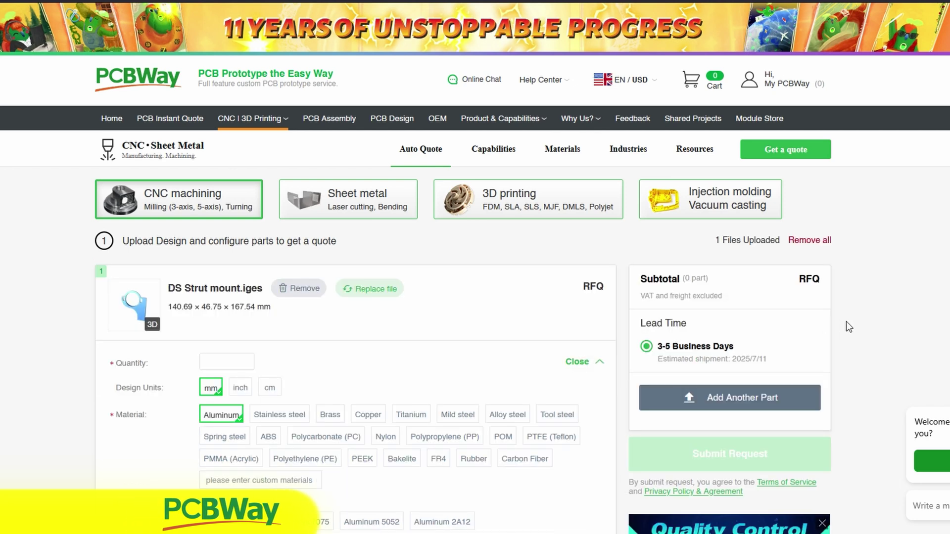
scroll(846, 322, "down", 3)
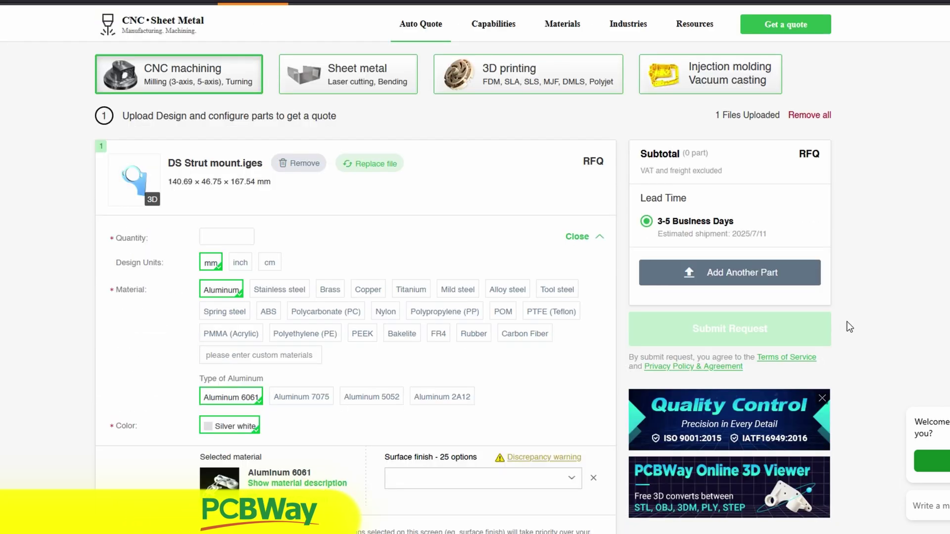
scroll(840, 334, "down", 1)
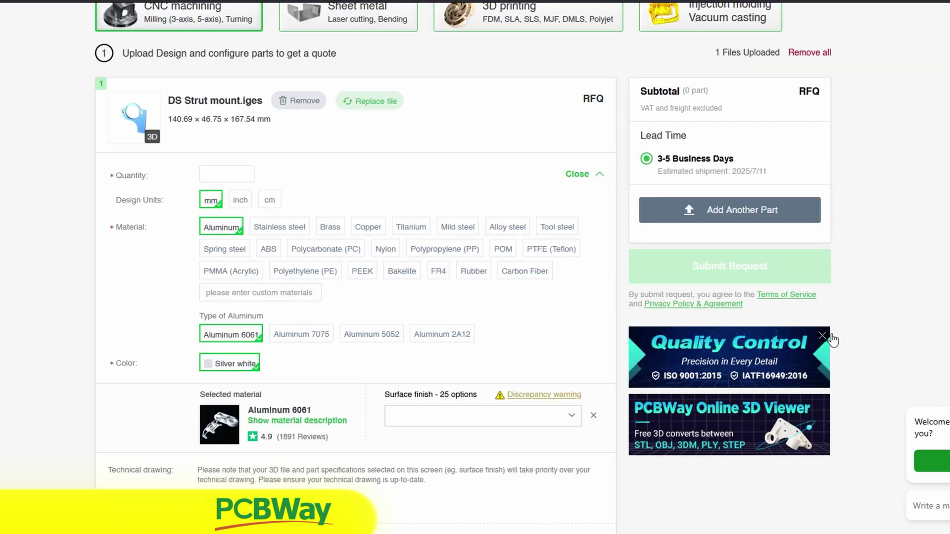
- View the part in 3D and preview the Brushed, Bead Blast and Spray painting finishes
left_click(142, 137)
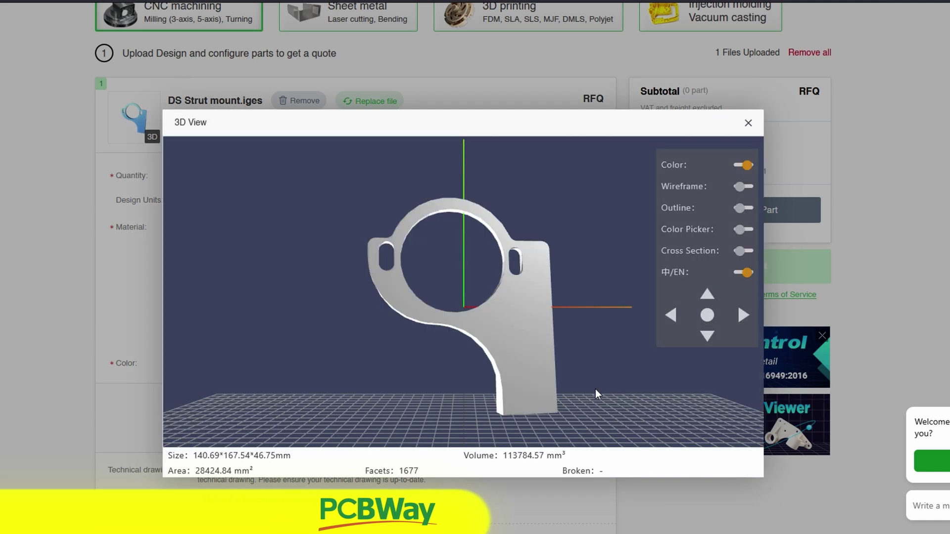
left_click_drag(587, 393, 452, 349)
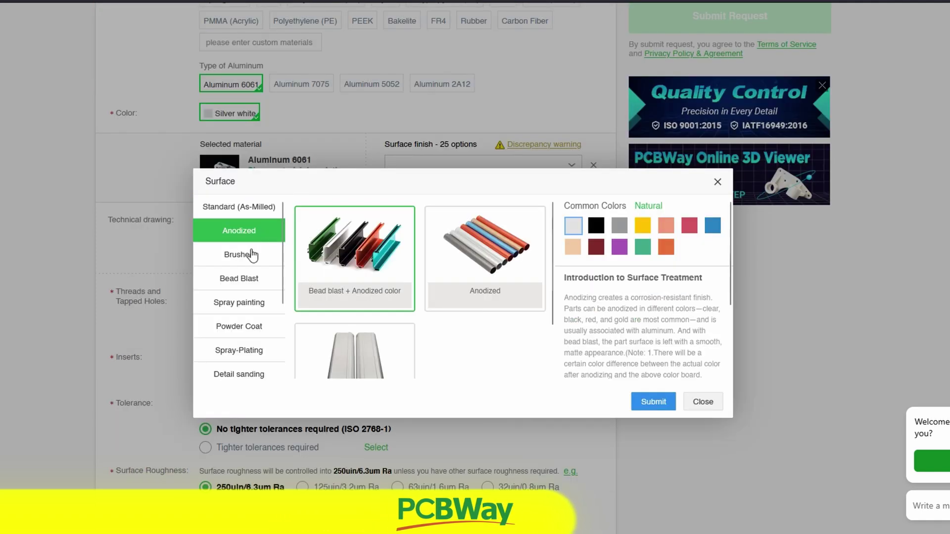
left_click(252, 259)
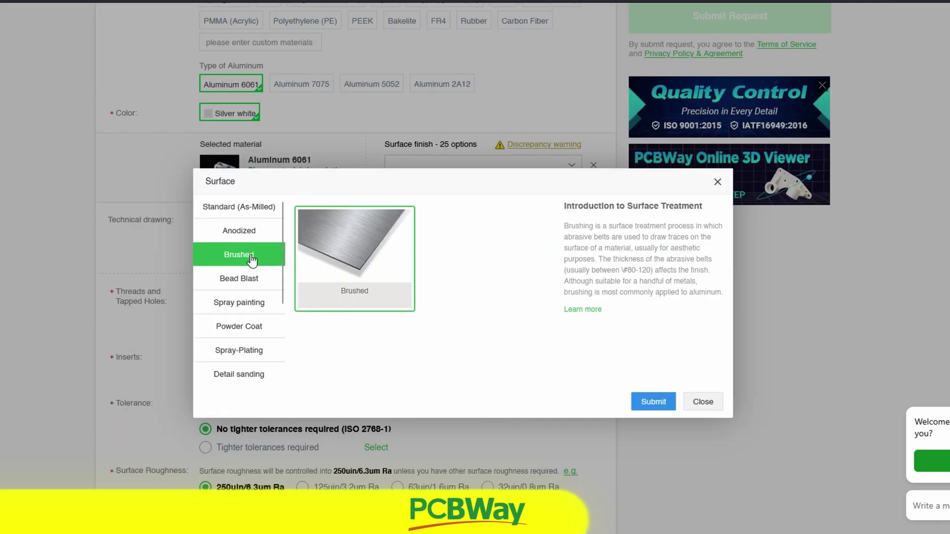
left_click(253, 277)
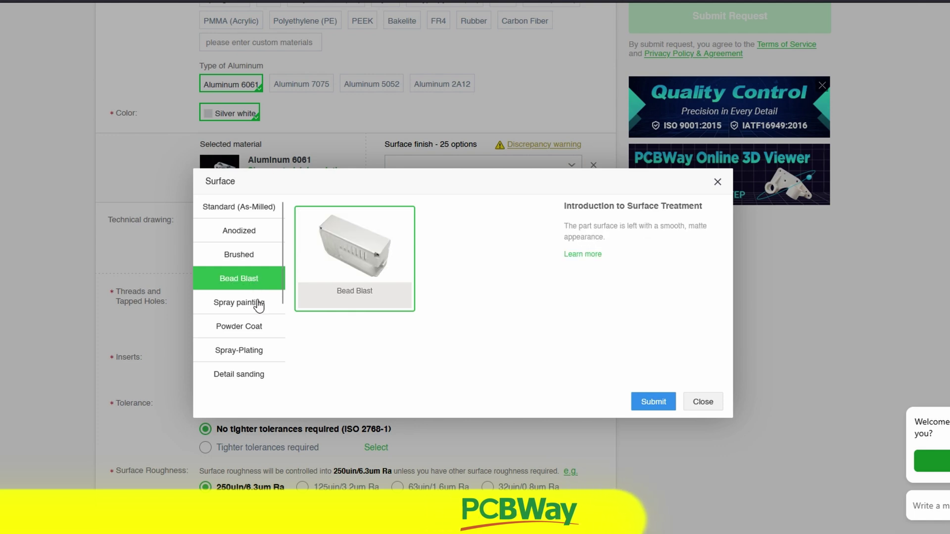
left_click(259, 305)
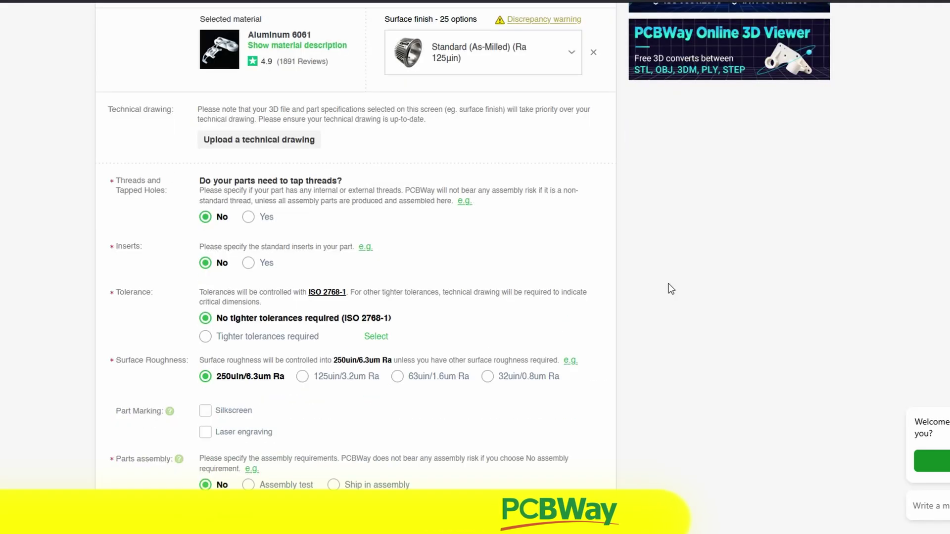
scroll(669, 284, "down", 4)
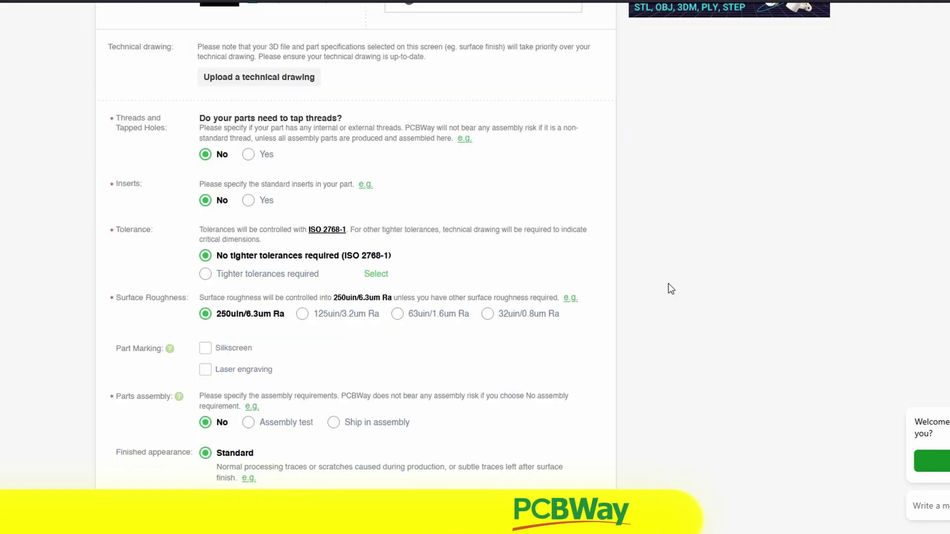
scroll(671, 288, "down", 6)
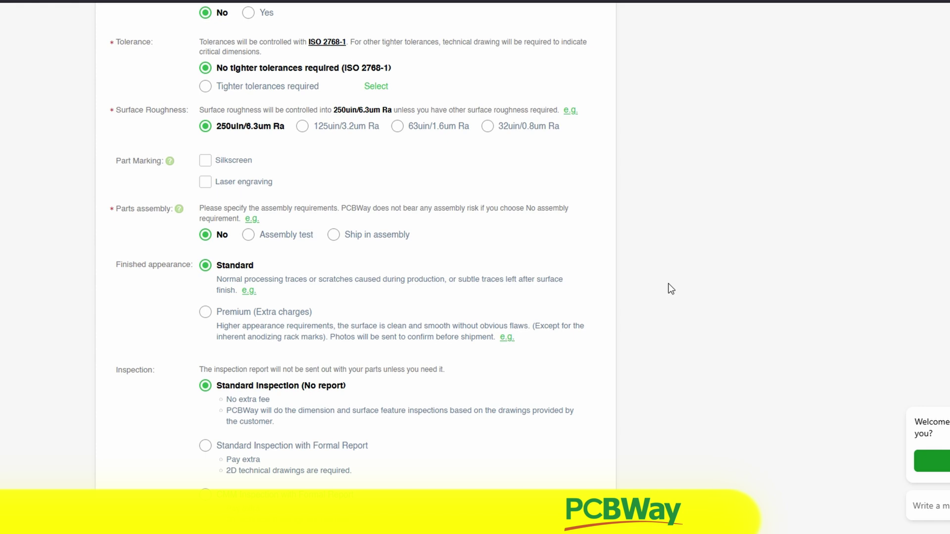
scroll(670, 289, "down", 1)
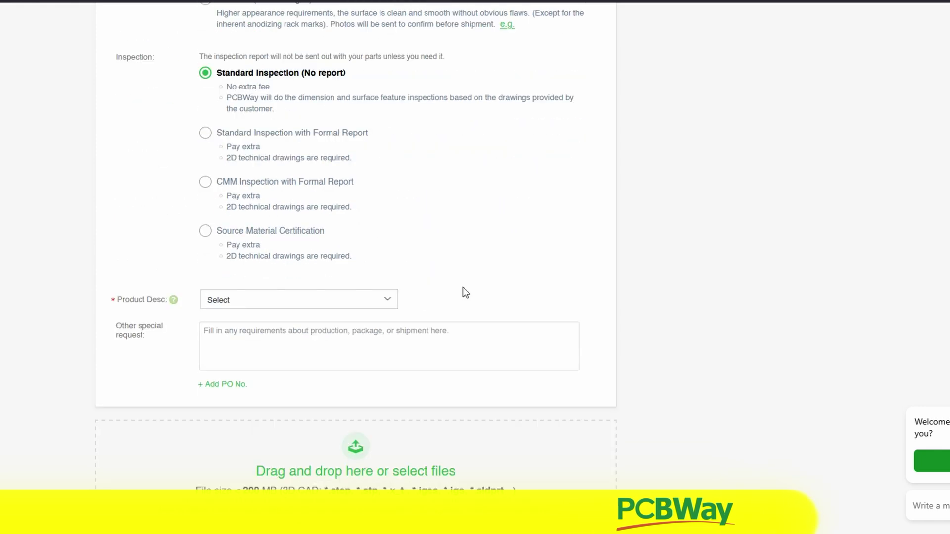